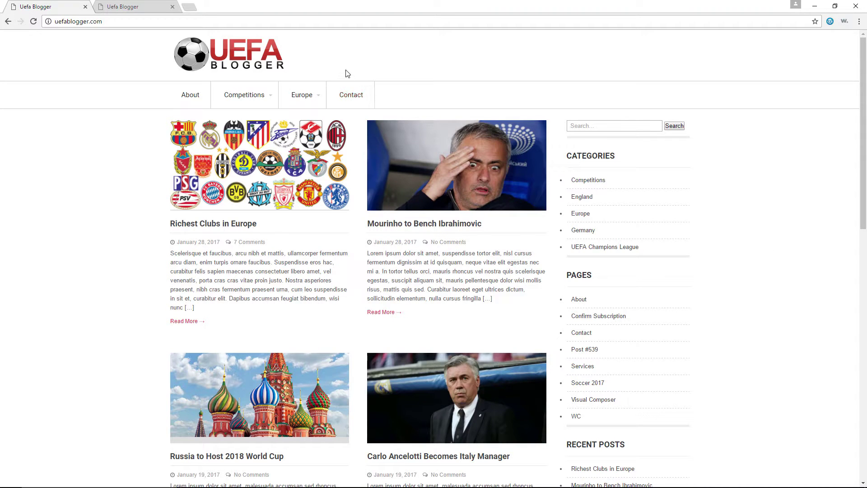
# Compare the clone site at clone.uefablogger.com with the original uefablogger.com.
pyautogui.click(140, 11)
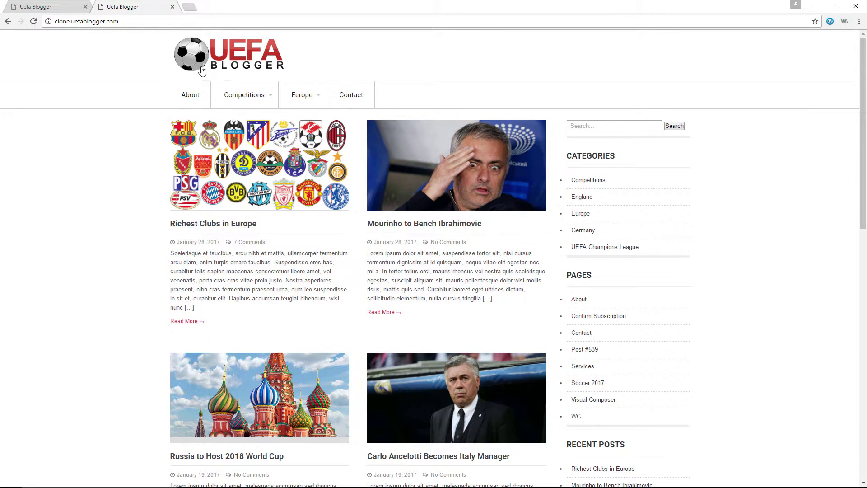
pyautogui.scroll(-6, 591, 150)
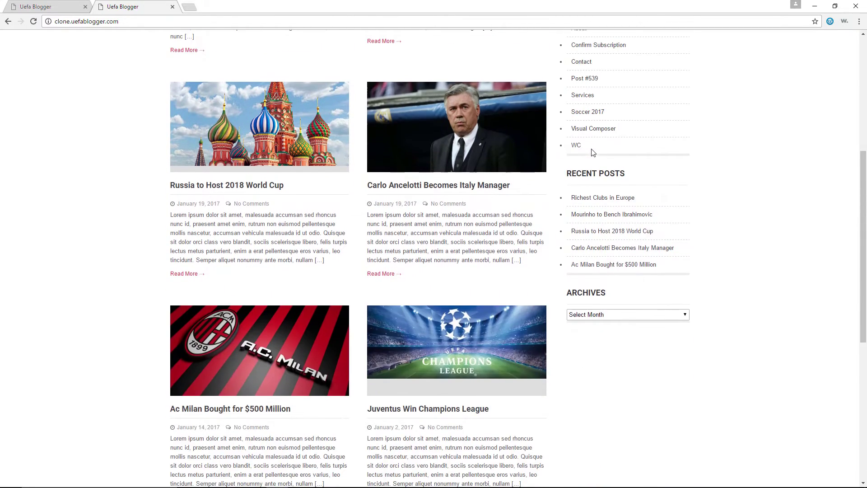
pyautogui.scroll(6, 592, 150)
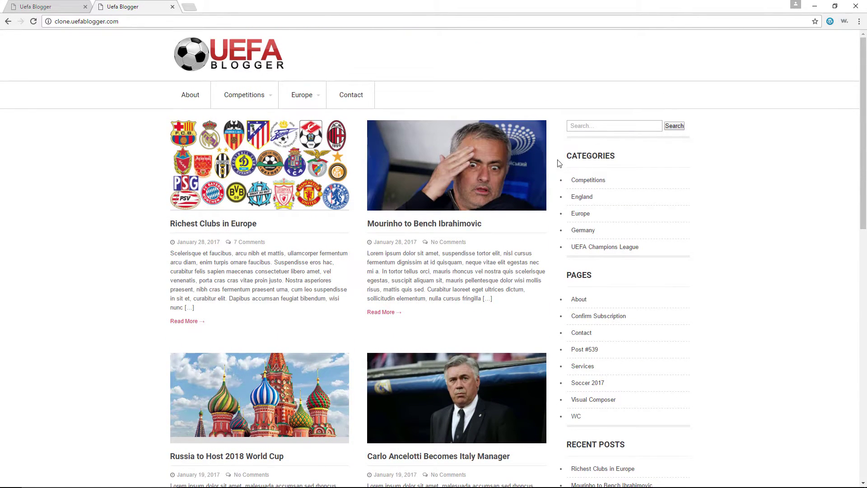
pyautogui.click(70, 10)
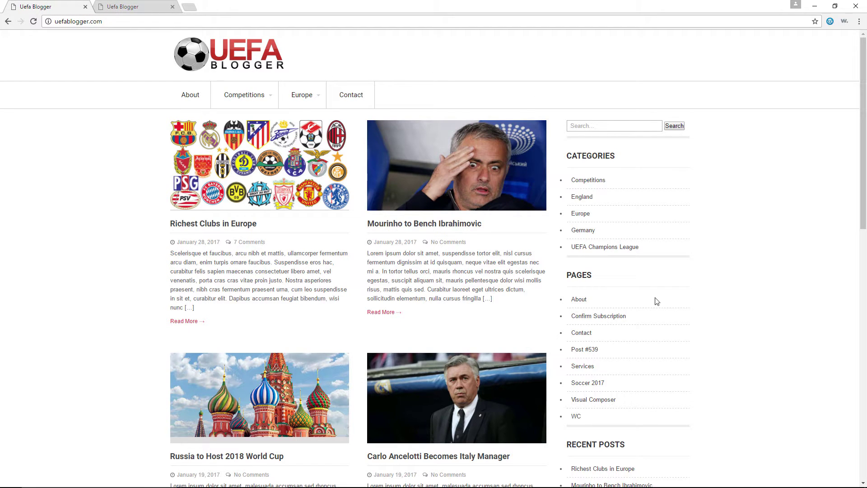
pyautogui.click(143, 9)
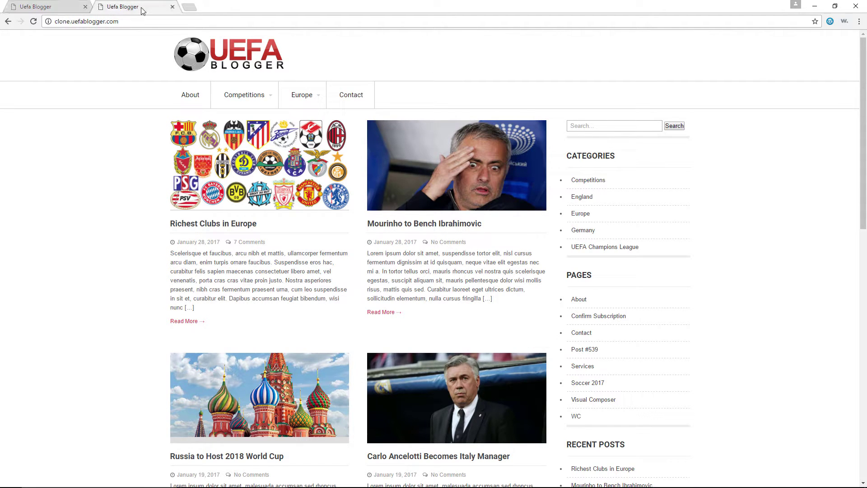
pyautogui.click(78, 10)
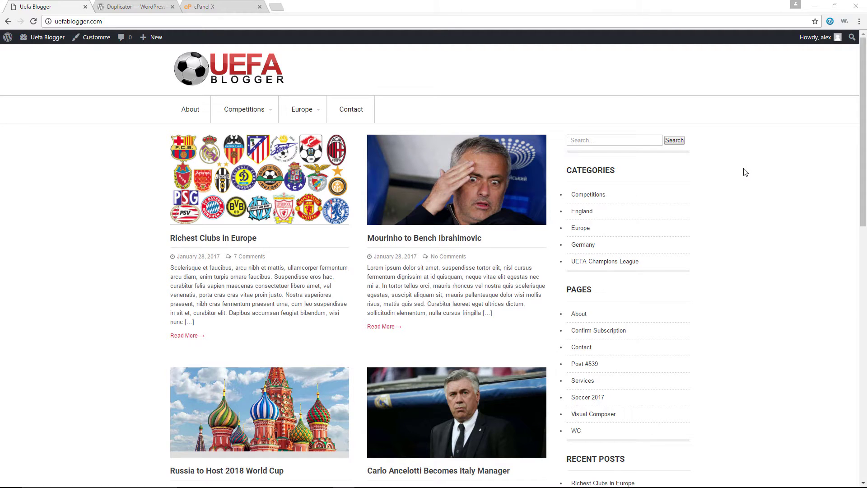
# Bring up the Duplicator plugin page and scroll through its description and back to the top.
pyautogui.click(143, 9)
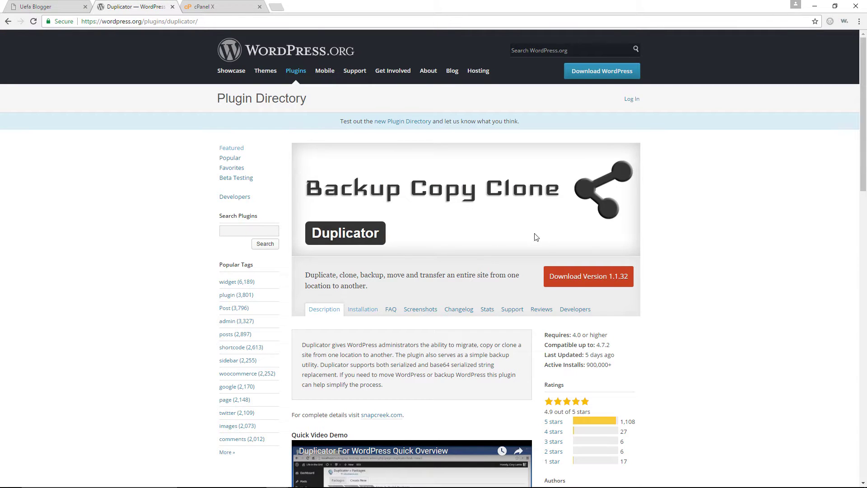
pyautogui.scroll(-4, 763, 238)
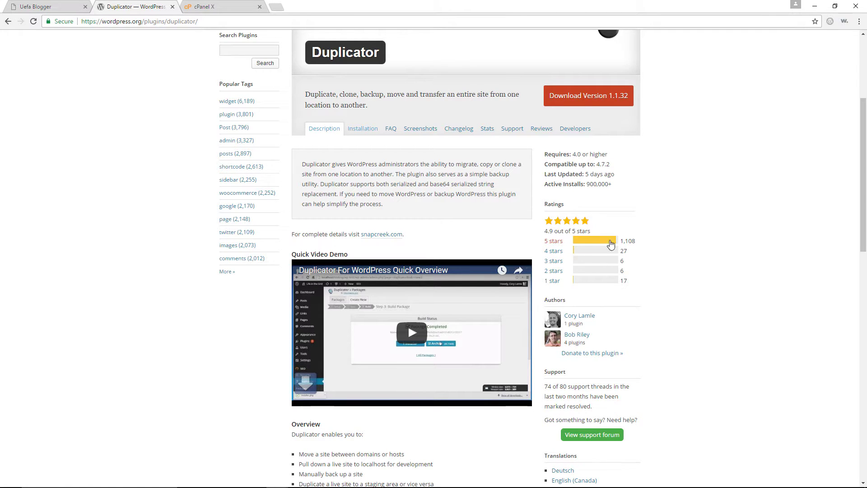
pyautogui.scroll(4, 688, 285)
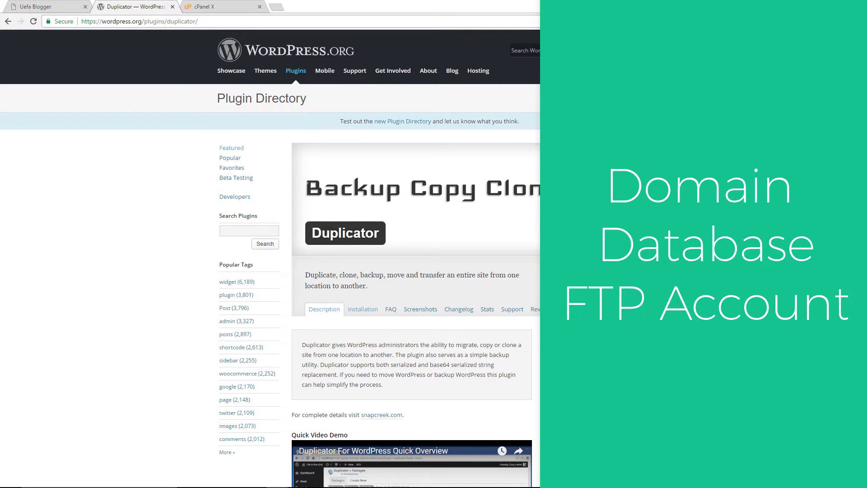
# Go from the Uefa Blogger site to the SiteGround cPanel home.
pyautogui.click(47, 11)
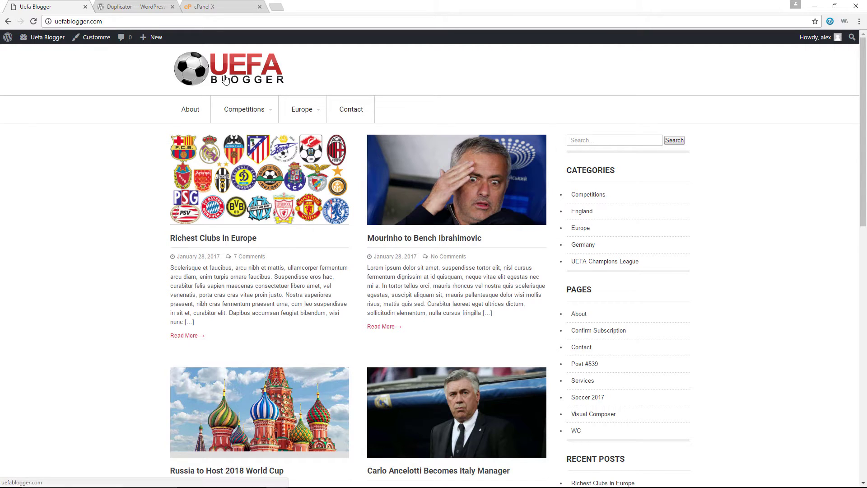
pyautogui.click(220, 7)
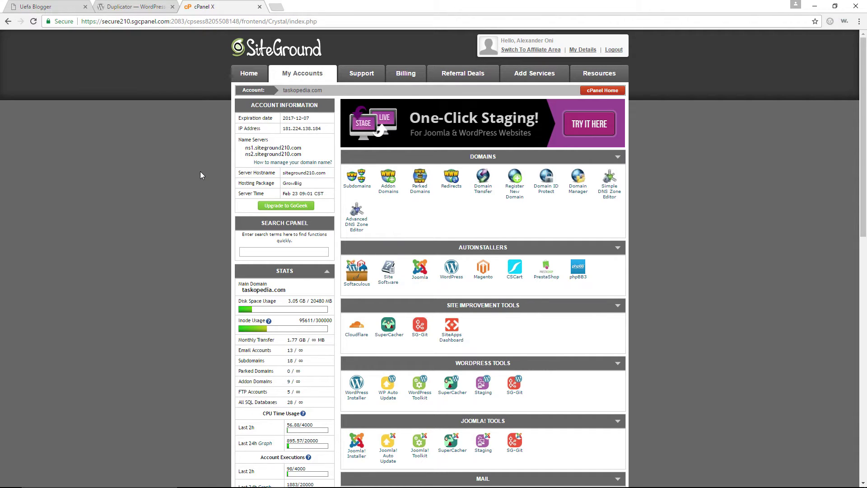
# Create subdomain 'clone' on uefablogger.com (root public_html/clone), then return to cPanel home.
pyautogui.click(357, 188)
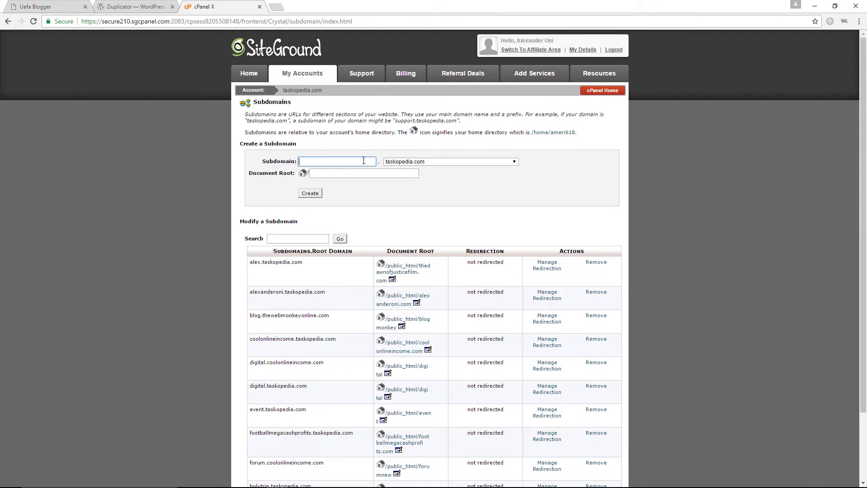
pyautogui.write('clone')
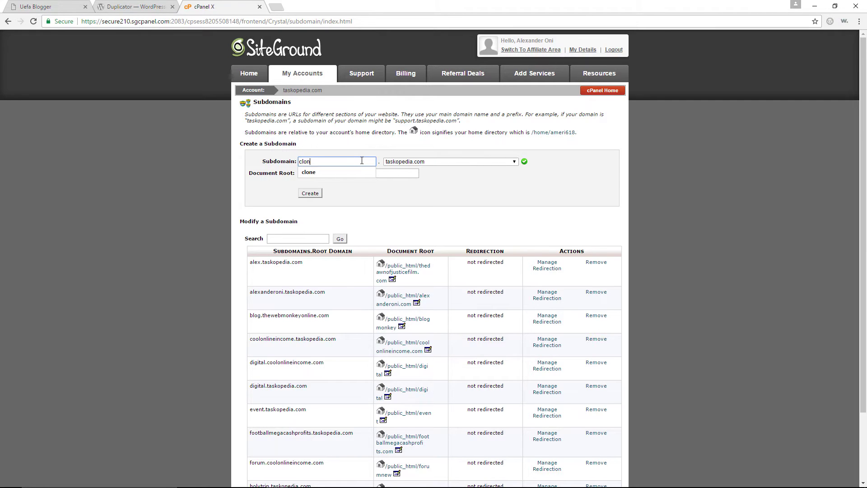
pyautogui.click(429, 161)
pyautogui.scroll(-5, 423, 255)
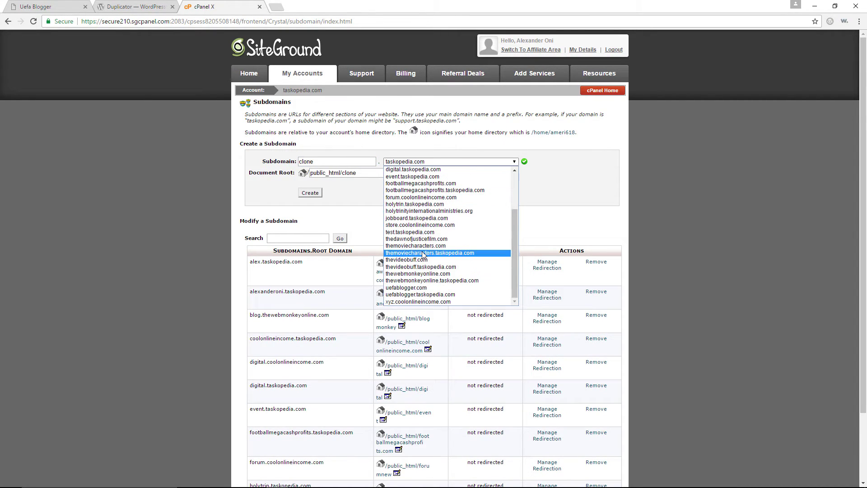
pyautogui.click(419, 289)
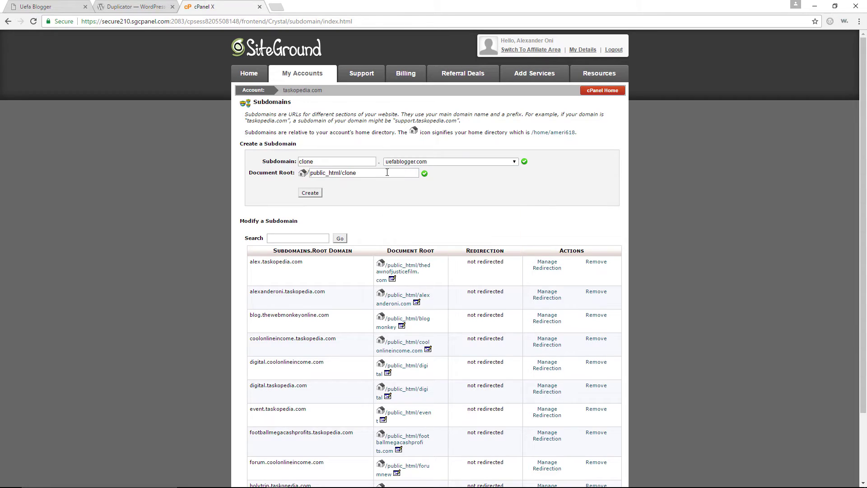
pyautogui.click(310, 193)
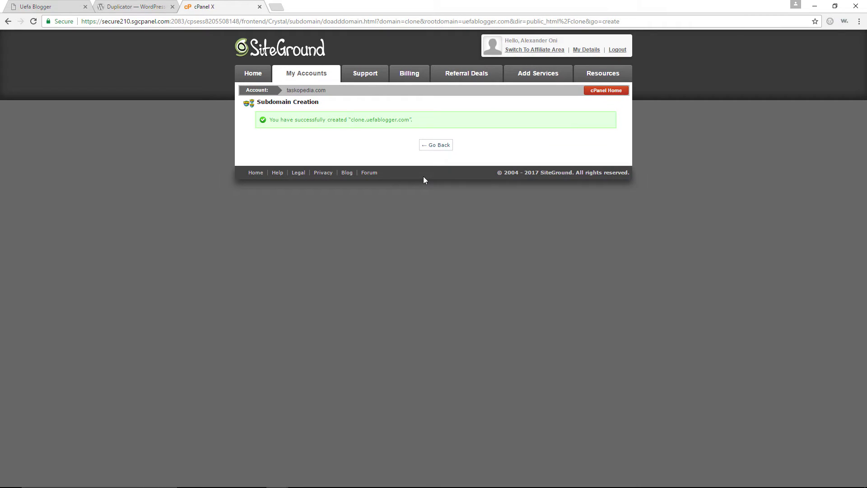
pyautogui.click(435, 149)
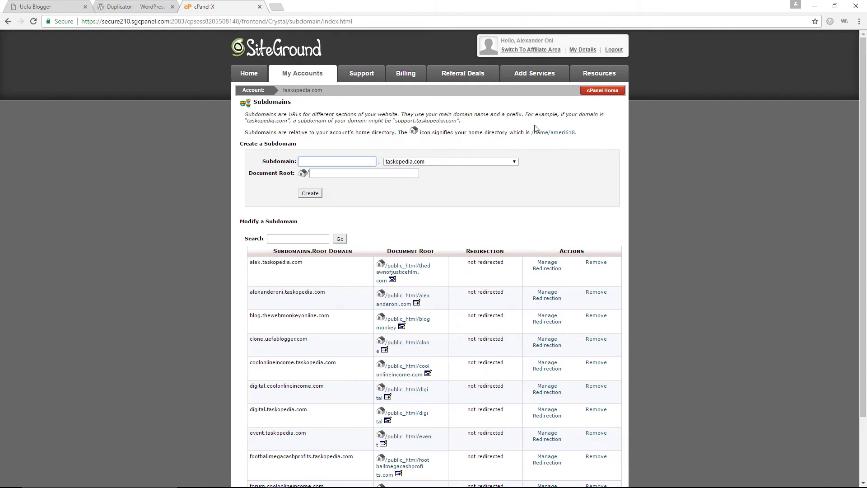
pyautogui.click(597, 92)
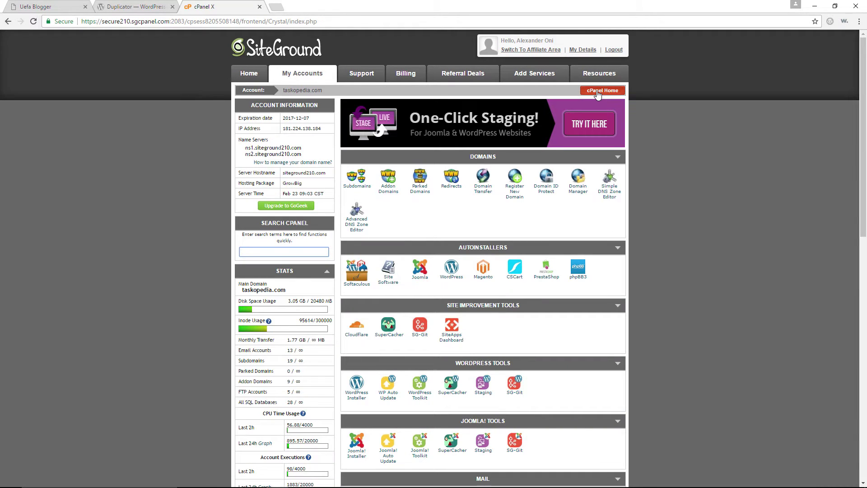
# Create the database ameri618_clone with the MySQL Database Wizard.
pyautogui.scroll(-4, 640, 166)
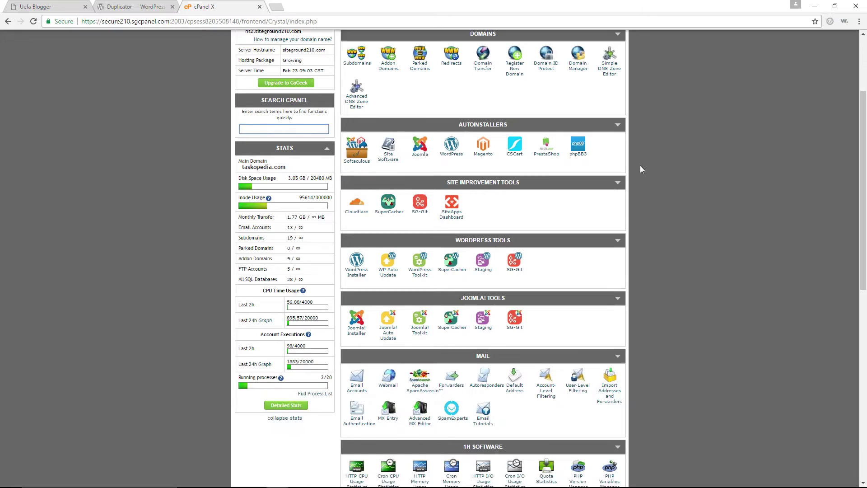
pyautogui.scroll(-5, 640, 165)
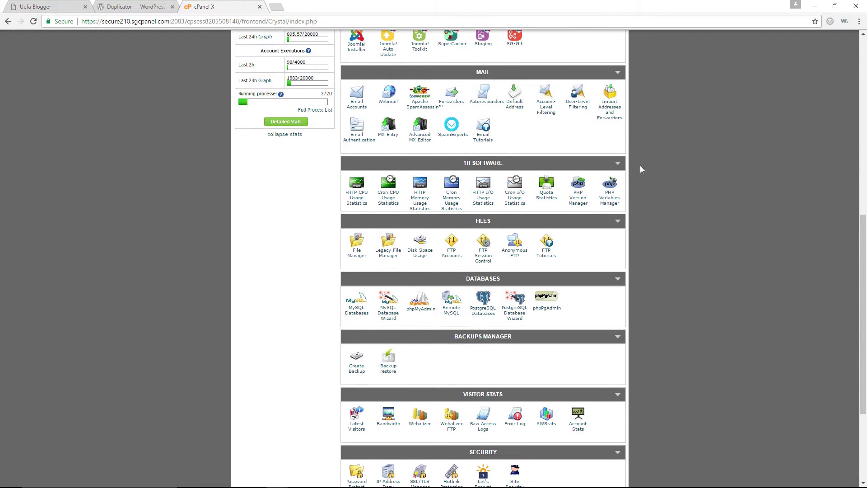
pyautogui.click(391, 314)
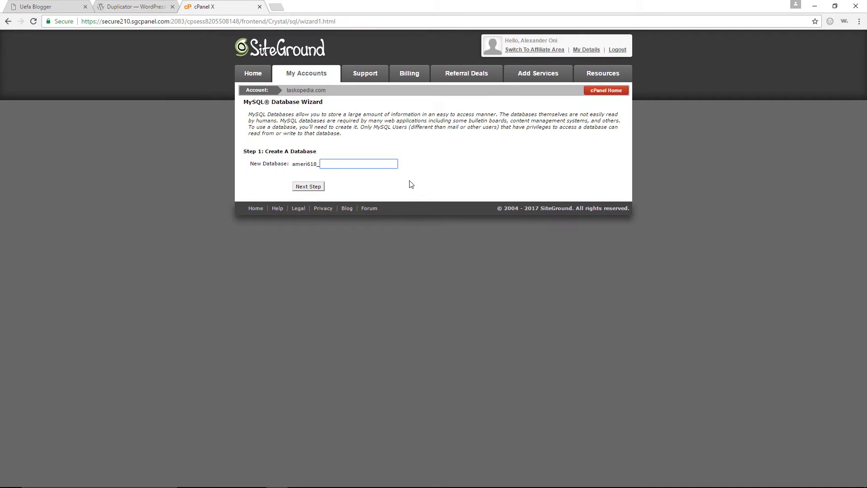
pyautogui.write('clone')
pyautogui.click(303, 187)
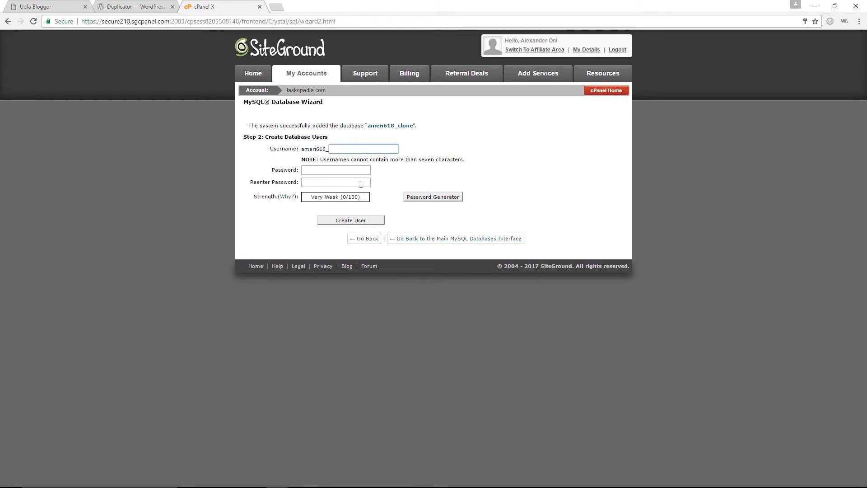
# Create database user 'cloner' with a generated strong password, copying the password for safekeeping.
pyautogui.write('cloner')
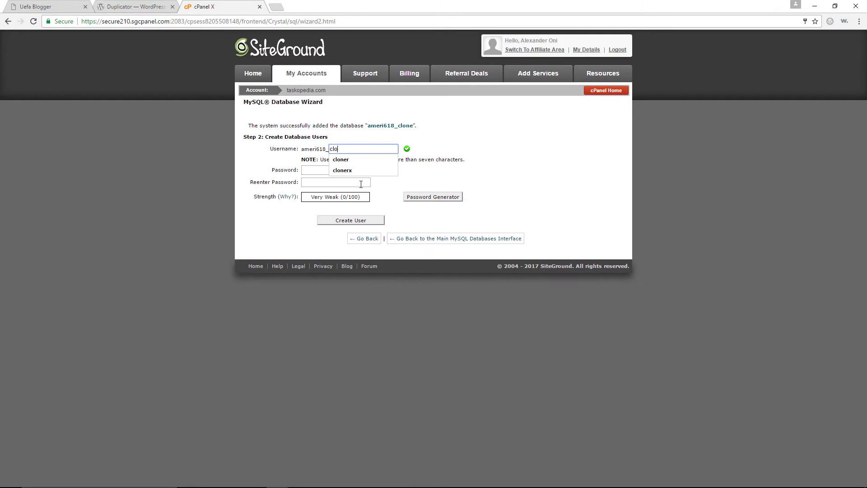
pyautogui.click(341, 181)
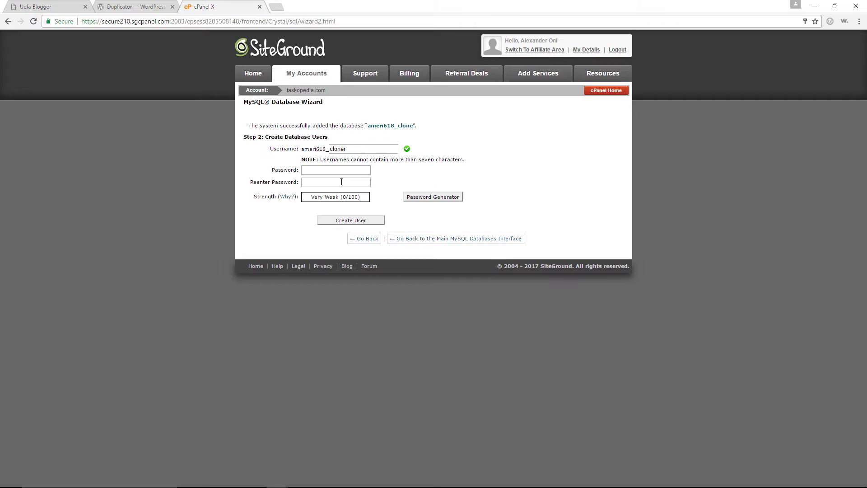
pyautogui.click(332, 173)
pyautogui.click(420, 197)
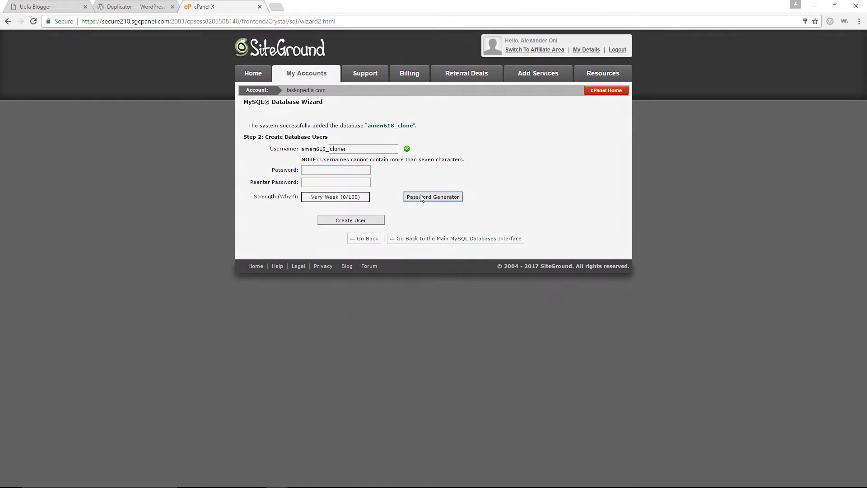
pyautogui.moveTo(429, 231); pyautogui.dragTo(351, 231)
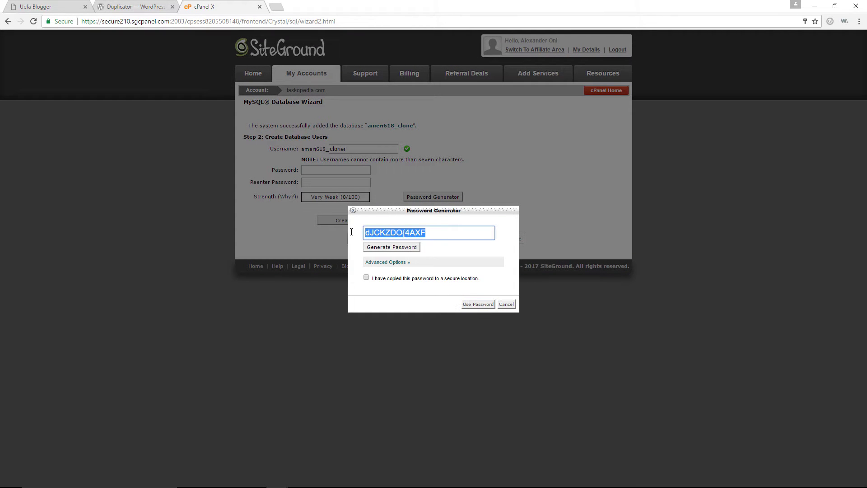
pyautogui.rightClick(377, 235)
pyautogui.click(412, 253)
pyautogui.hotkey('alt', 'Tab')
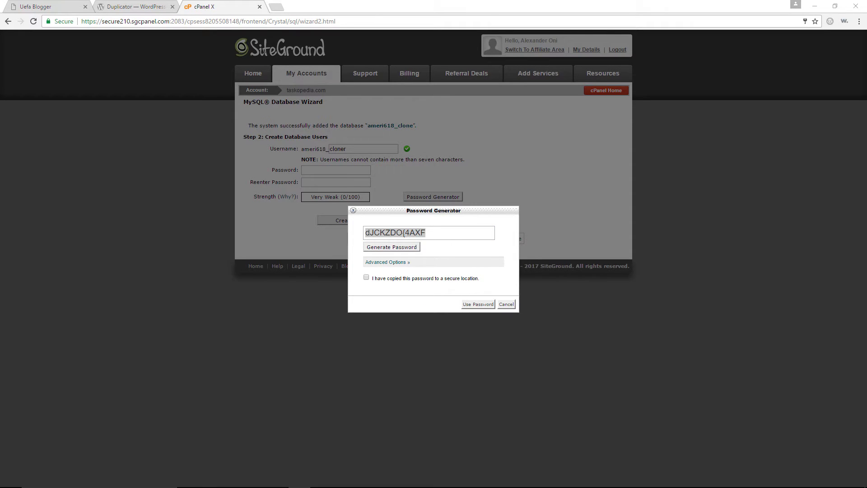
# Confirm the password is saved and add user cloner to the clone database.
pyautogui.click(366, 277)
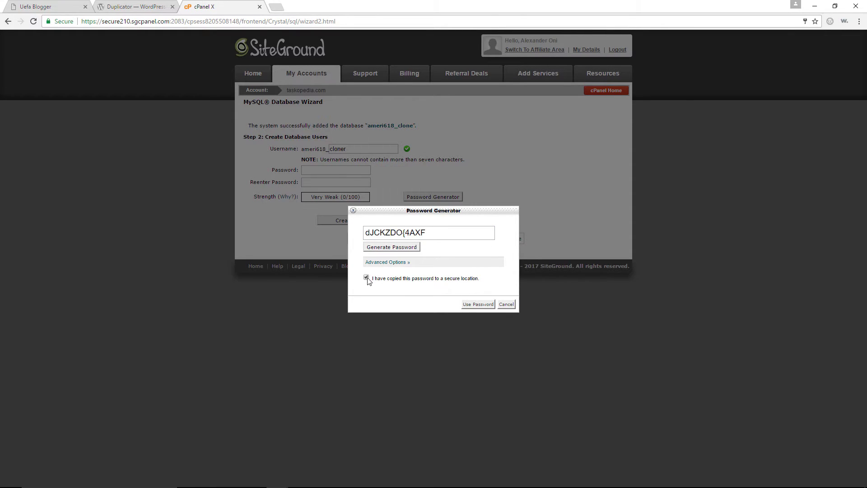
pyautogui.click(474, 304)
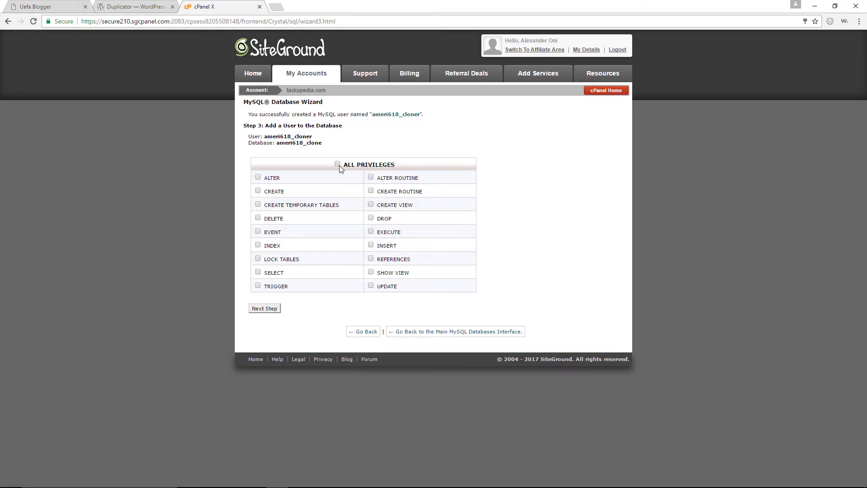
pyautogui.click(268, 309)
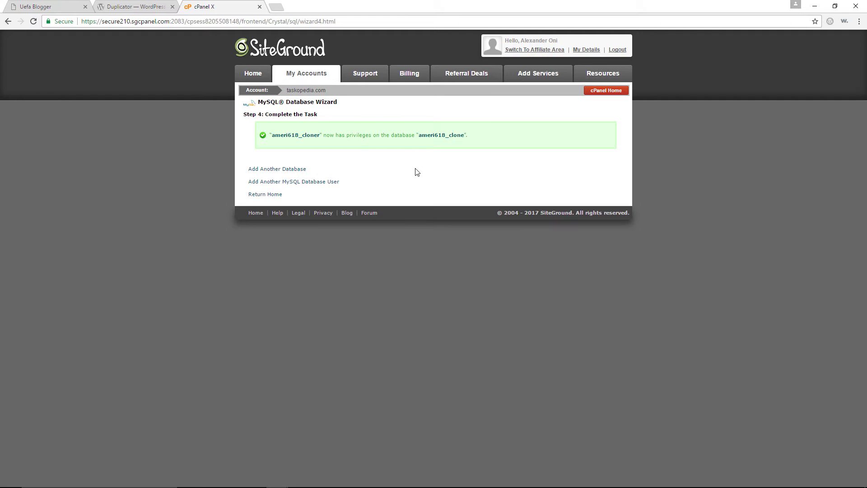
# Go to the Uefa Blogger admin dashboard and open Duplicator > Packages.
pyautogui.click(45, 7)
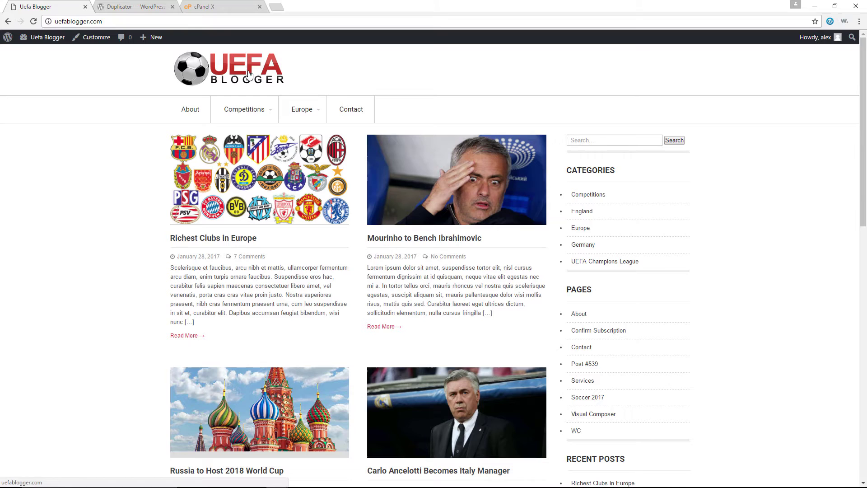
pyautogui.click(39, 41)
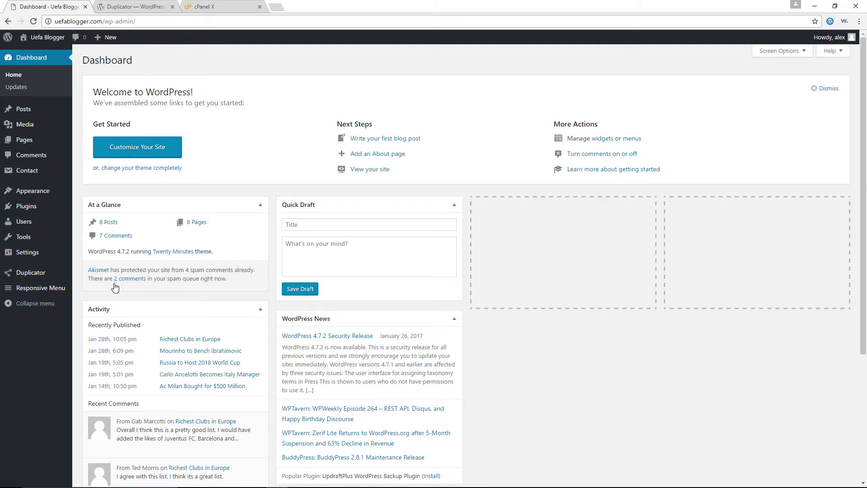
pyautogui.moveTo(43, 276)
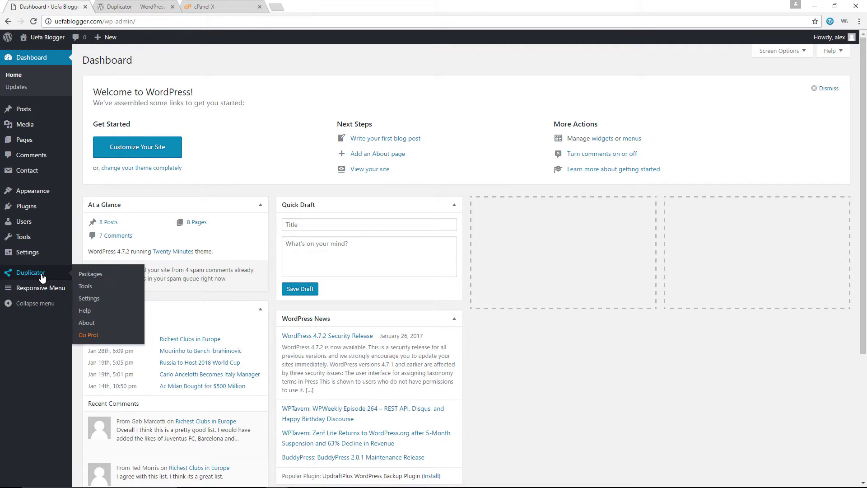
pyautogui.click(95, 278)
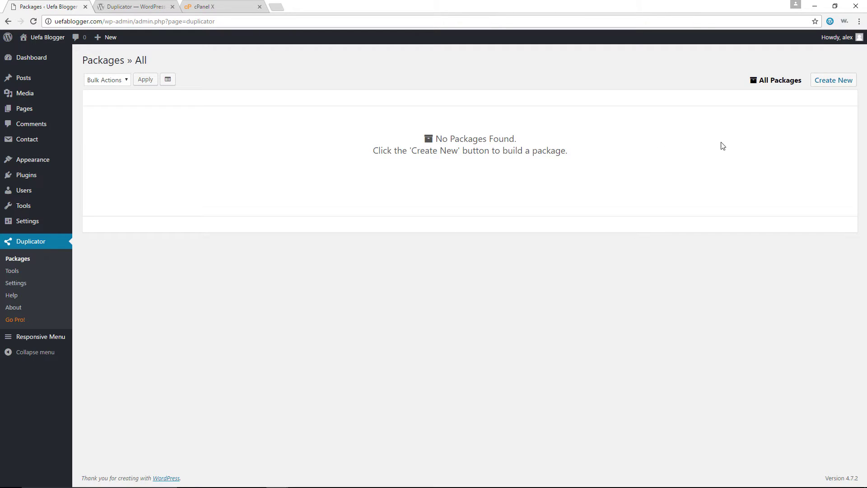
# Start a new package named backup_uefablogger and view its system requirement checks.
pyautogui.click(828, 84)
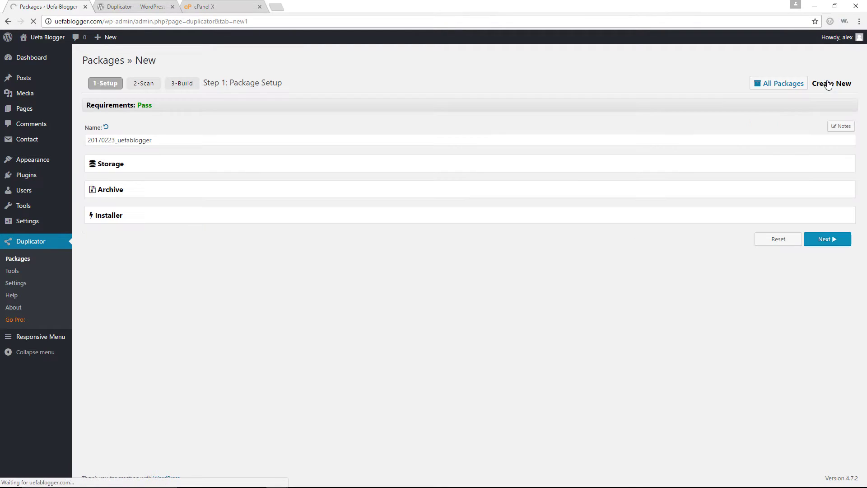
pyautogui.click(162, 106)
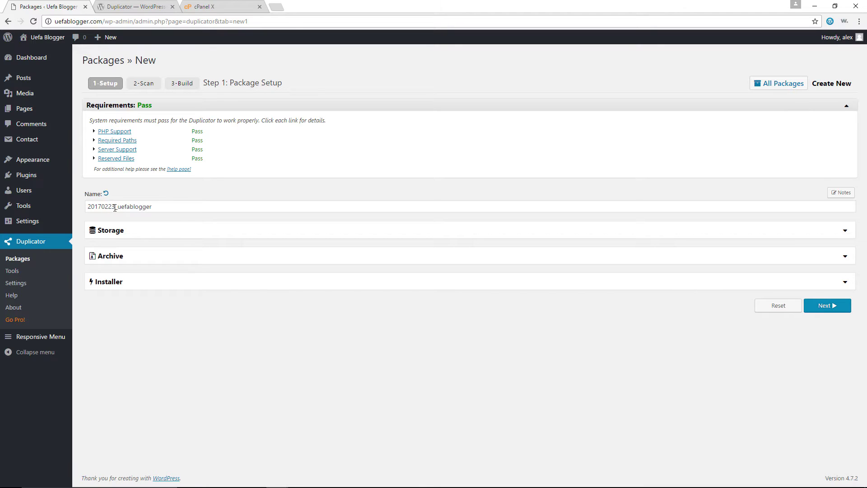
pyautogui.moveTo(116, 208); pyautogui.dragTo(83, 208)
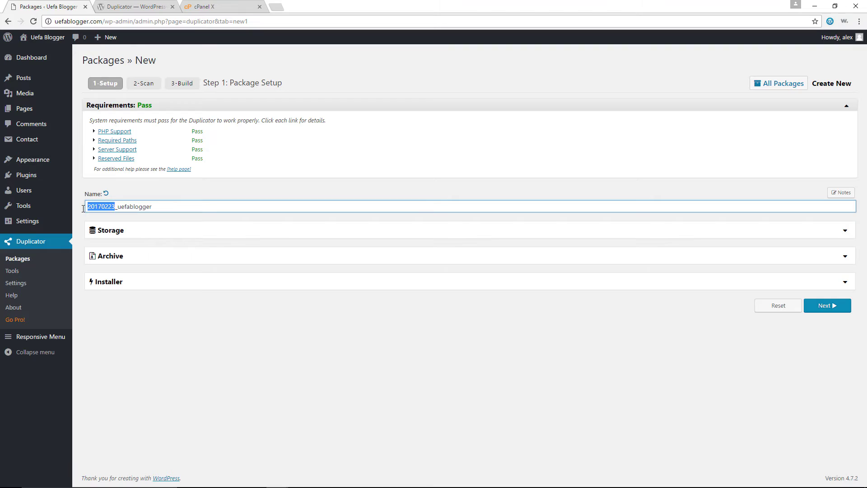
pyautogui.write('backup')
# Review the Storage and Archive defaults, leaving database table filtering off.
pyautogui.click(169, 230)
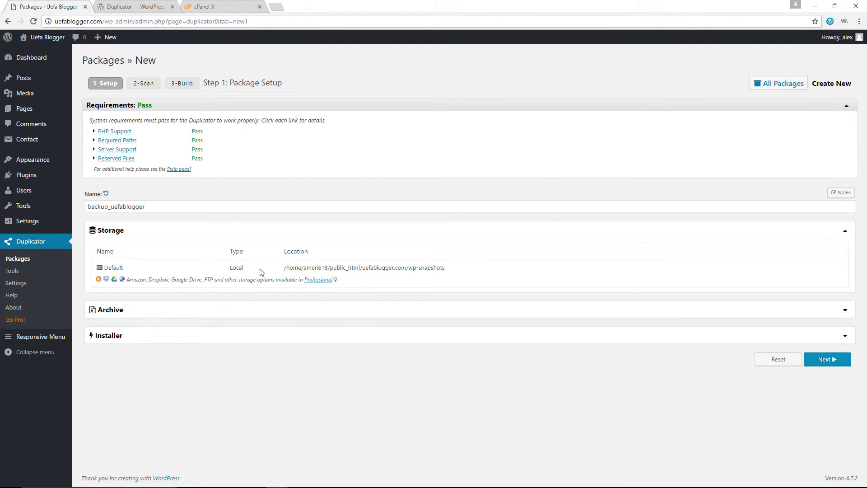
pyautogui.click(244, 313)
pyautogui.scroll(-1, 337, 361)
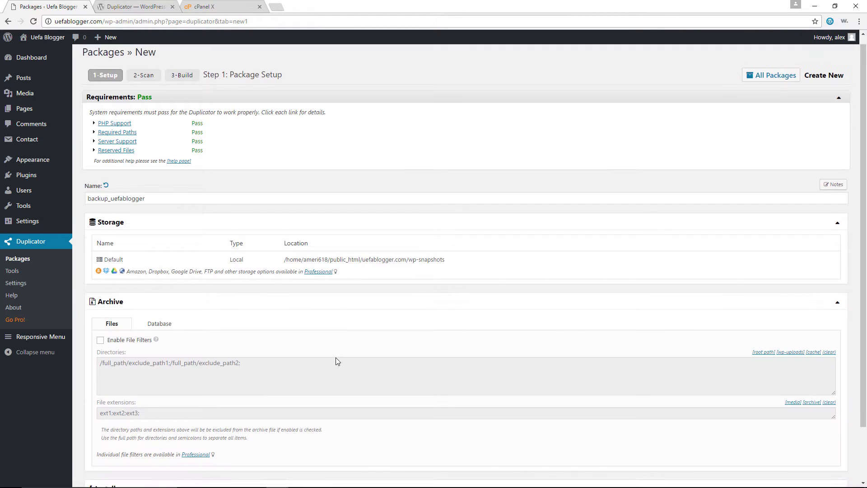
pyautogui.scroll(-2, 337, 360)
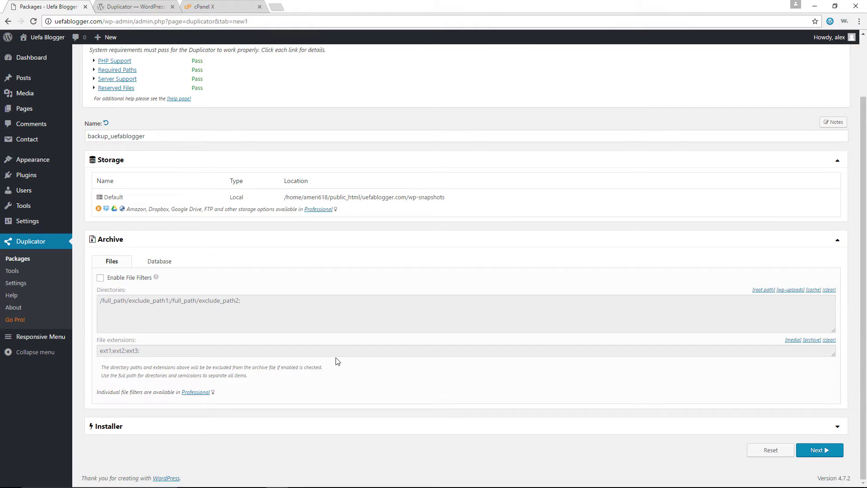
pyautogui.click(163, 265)
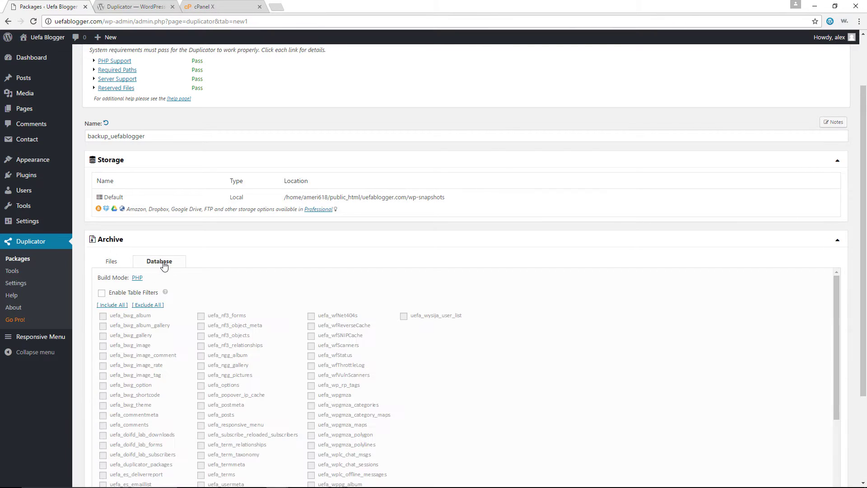
pyautogui.scroll(-1, 207, 290)
pyautogui.scroll(1, 136, 291)
pyautogui.click(102, 294)
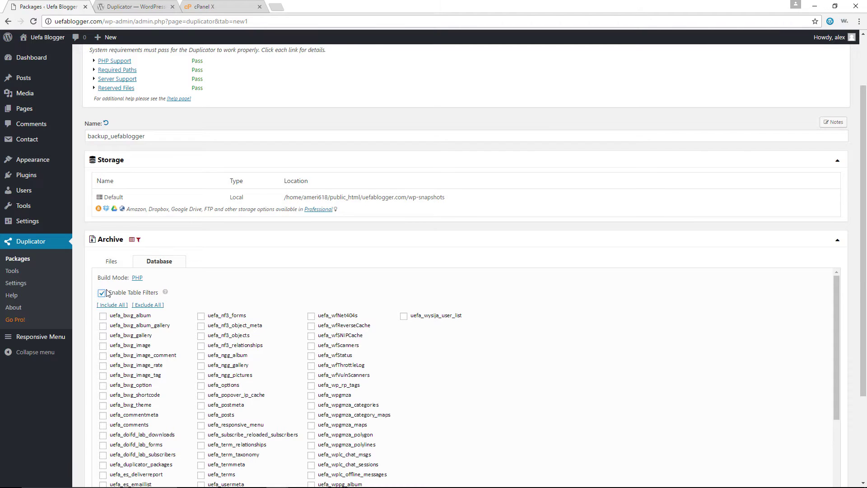
pyautogui.click(106, 293)
pyautogui.scroll(-1, 476, 329)
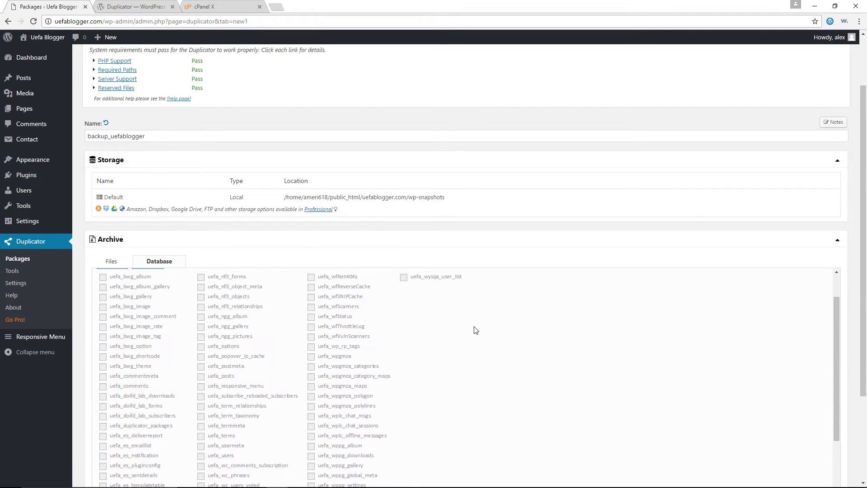
pyautogui.click(837, 240)
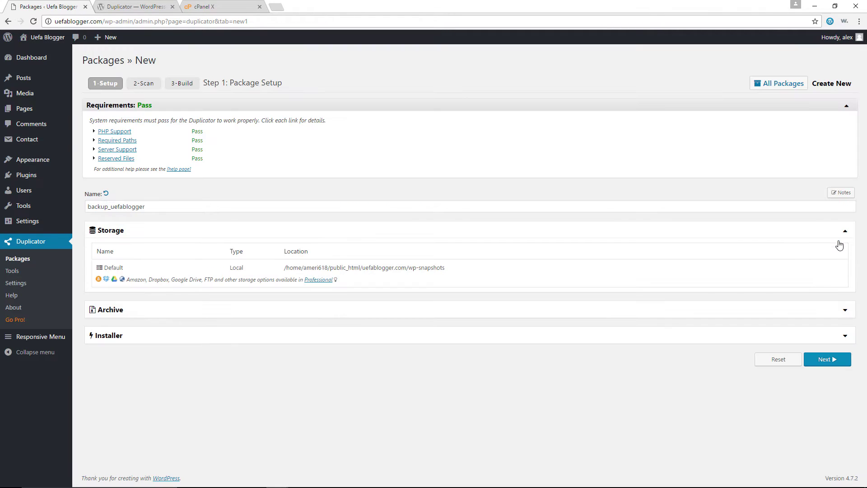
# Review the default Installer settings of the package.
pyautogui.click(180, 343)
pyautogui.scroll(-2, 333, 371)
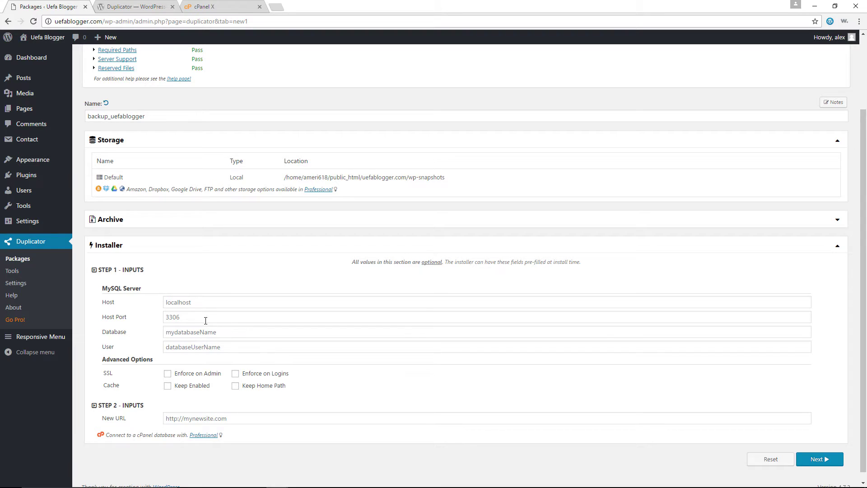
pyautogui.scroll(1, 444, 282)
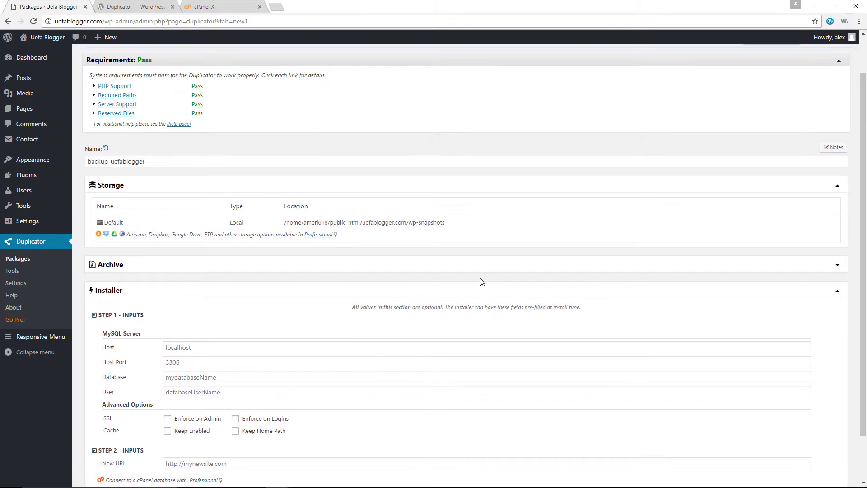
pyautogui.scroll(-2, 481, 283)
# Run the system scan and read the WordPress 1.11MB cache-path and Large Files warnings.
pyautogui.click(817, 450)
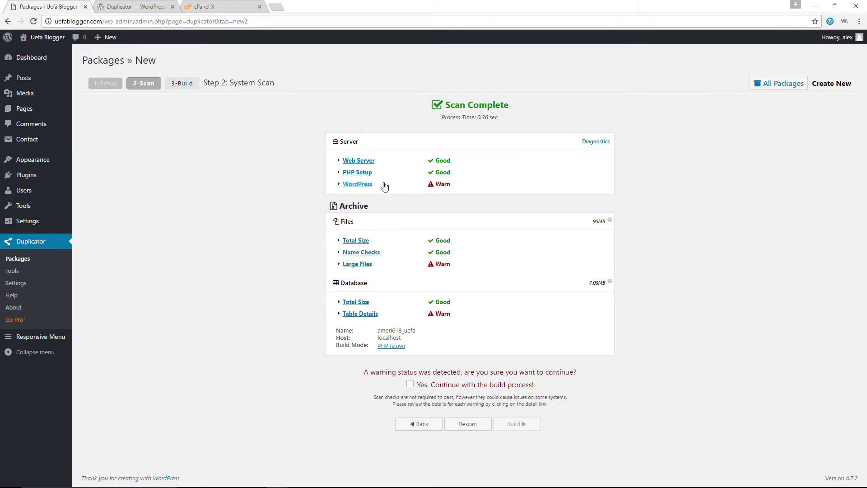
pyautogui.click(361, 187)
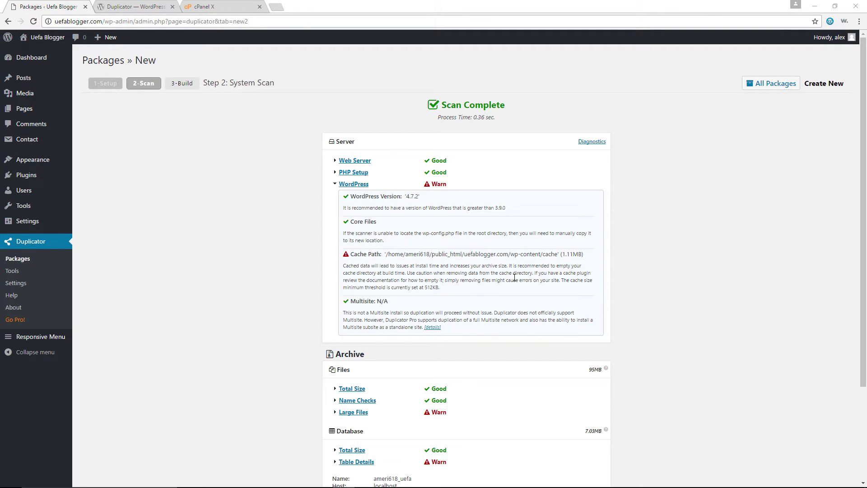
pyautogui.scroll(-1, 515, 277)
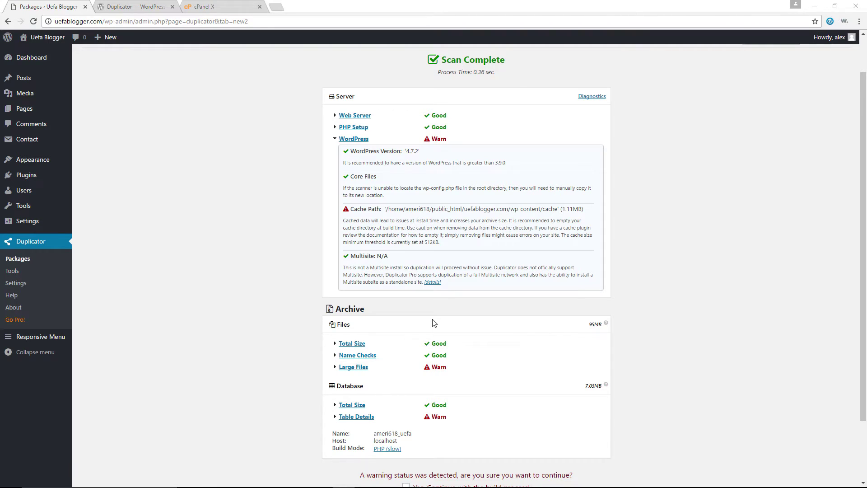
pyautogui.scroll(-2, 546, 321)
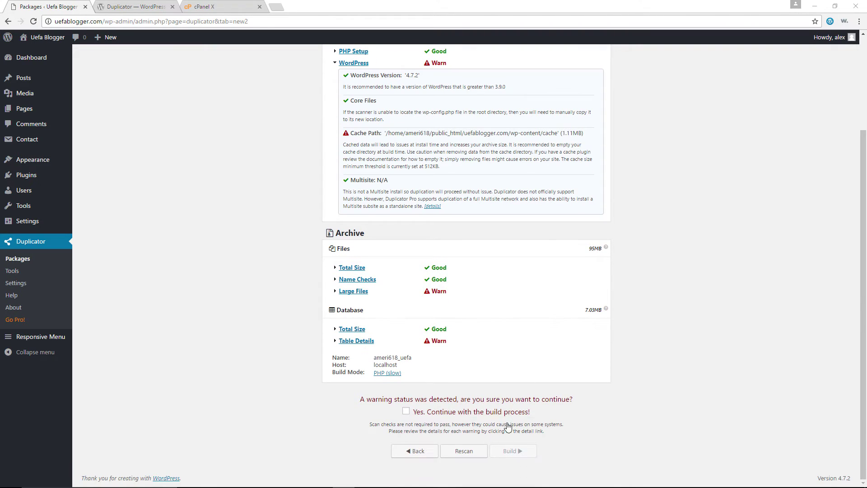
pyautogui.scroll(1, 510, 391)
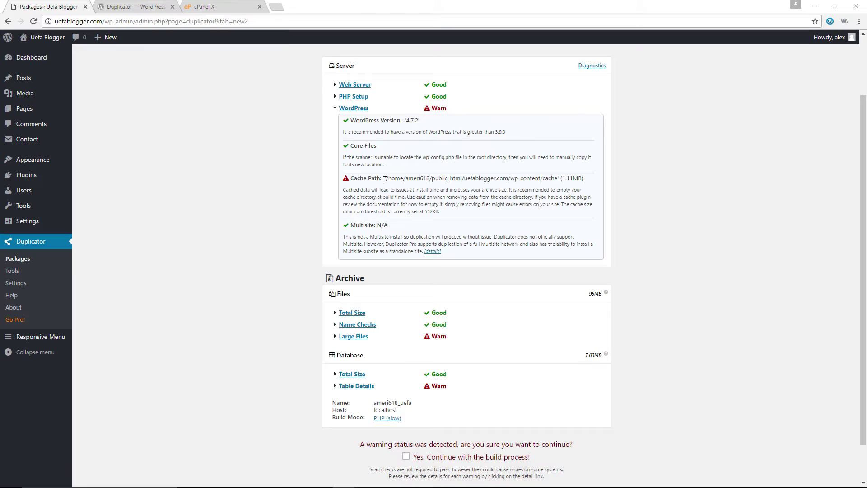
pyautogui.moveTo(385, 180); pyautogui.dragTo(577, 178)
pyautogui.click(555, 180)
pyautogui.click(361, 338)
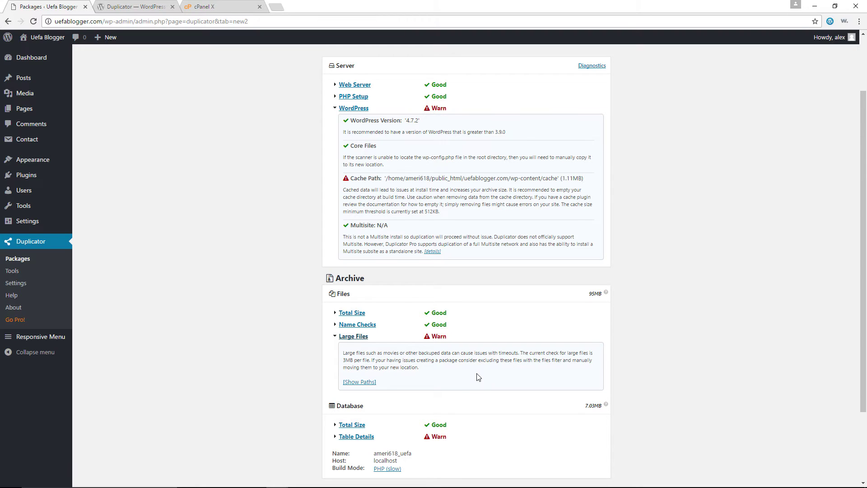
# Open Media Library in a new tab, inspect the mp3 file's details, and return to the scan.
pyautogui.moveTo(48, 99)
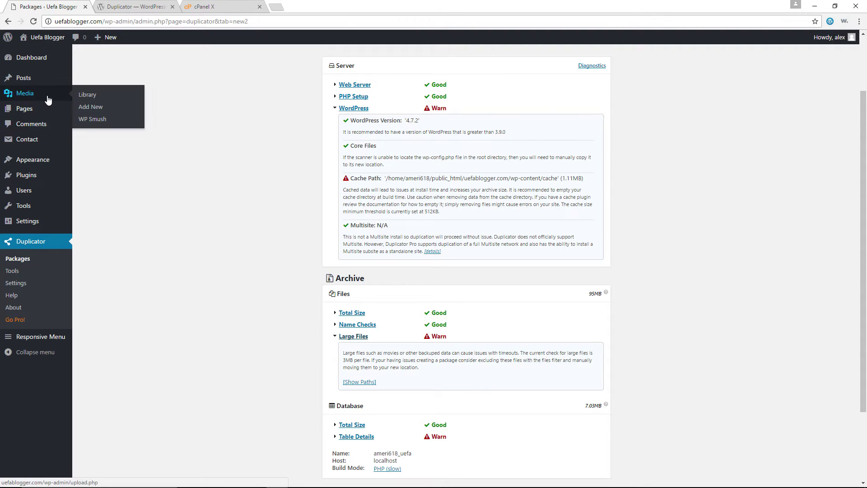
pyautogui.rightClick(84, 97)
pyautogui.click(112, 103)
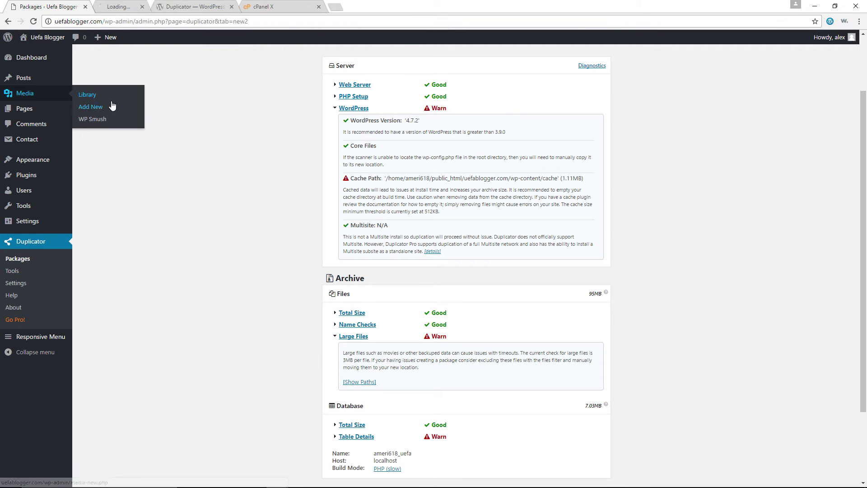
pyautogui.click(134, 8)
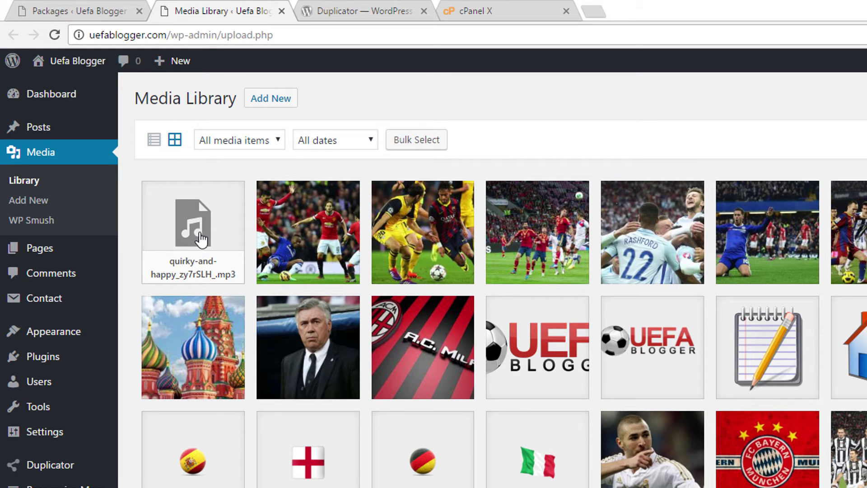
pyautogui.click(201, 239)
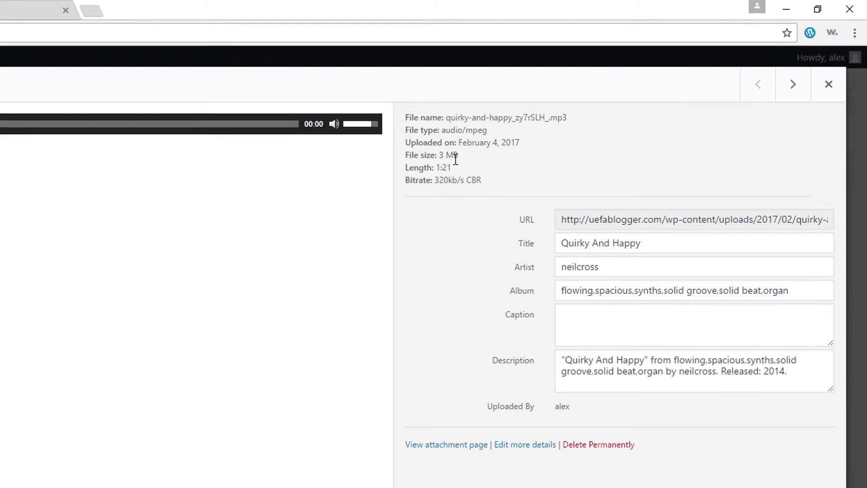
pyautogui.click(828, 84)
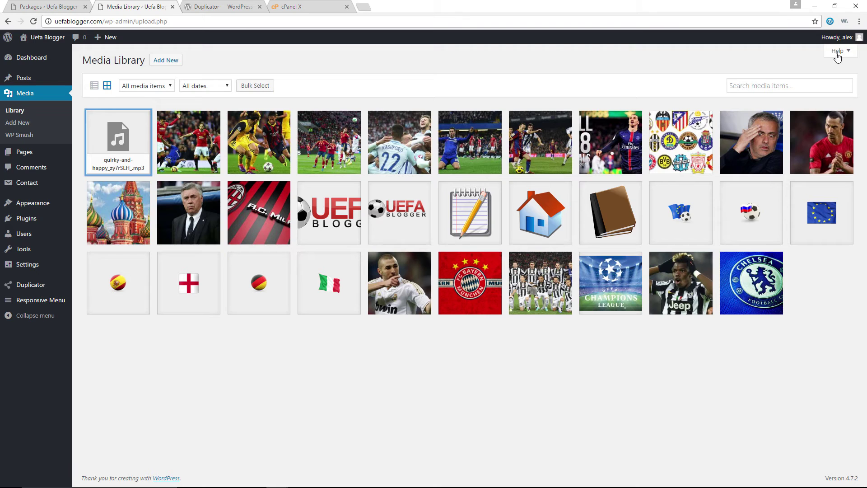
pyautogui.click(63, 8)
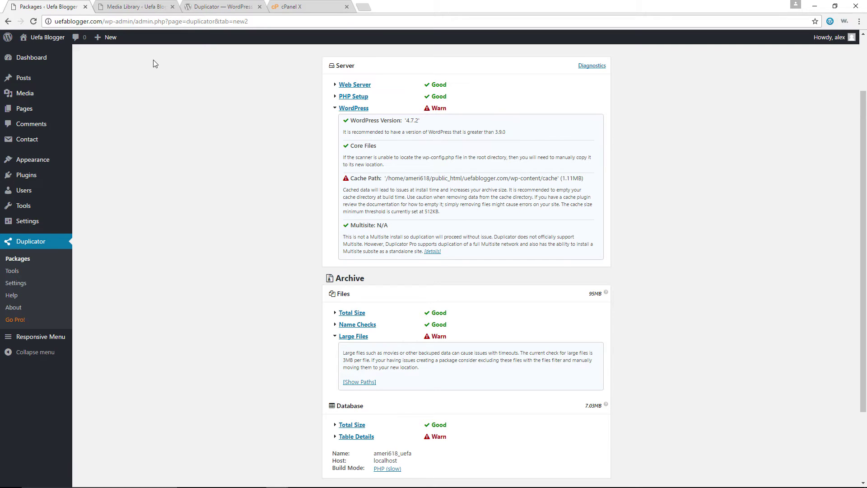
# Expand then collapse Table Details and scroll through the Server, Archive and Database results.
pyautogui.scroll(-2, 519, 126)
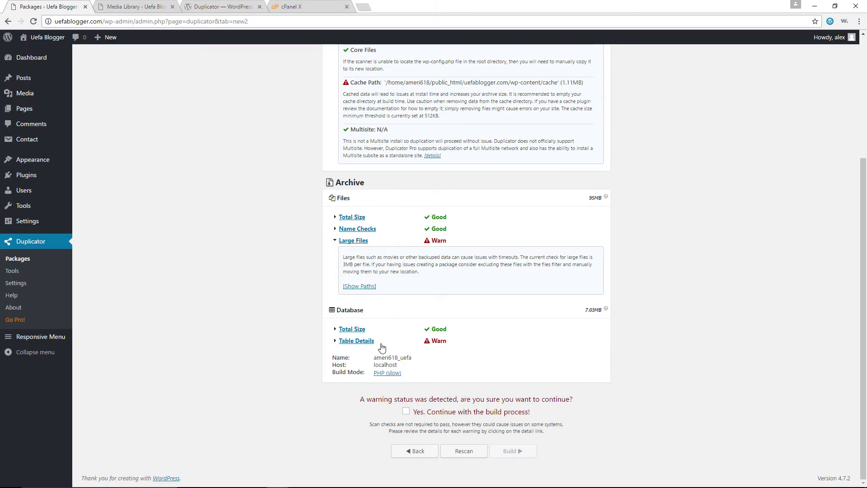
pyautogui.click(356, 340)
pyautogui.scroll(-2, 515, 346)
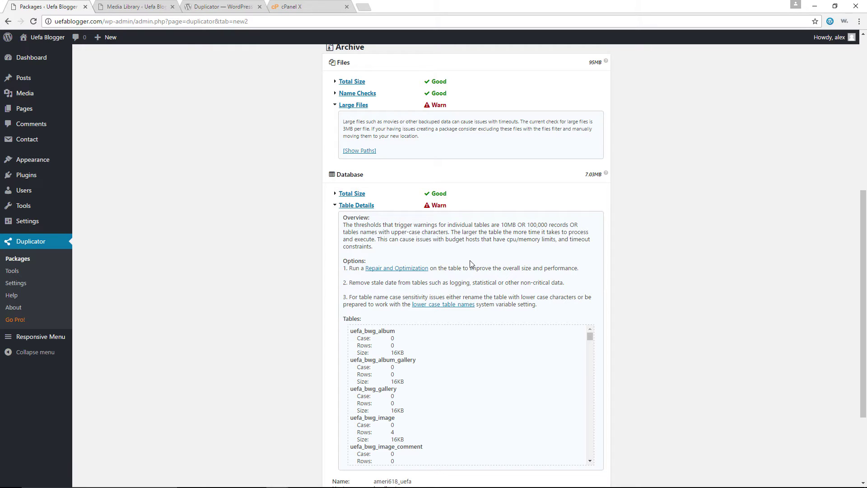
pyautogui.click(356, 205)
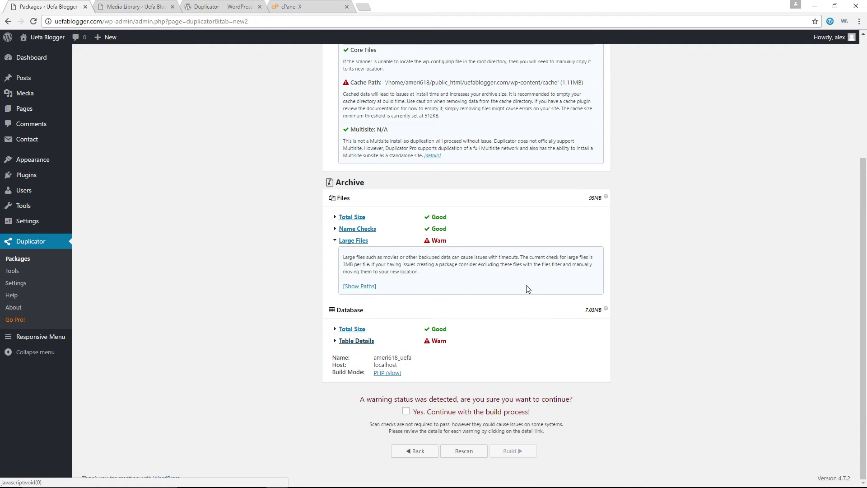
pyautogui.scroll(3, 455, 309)
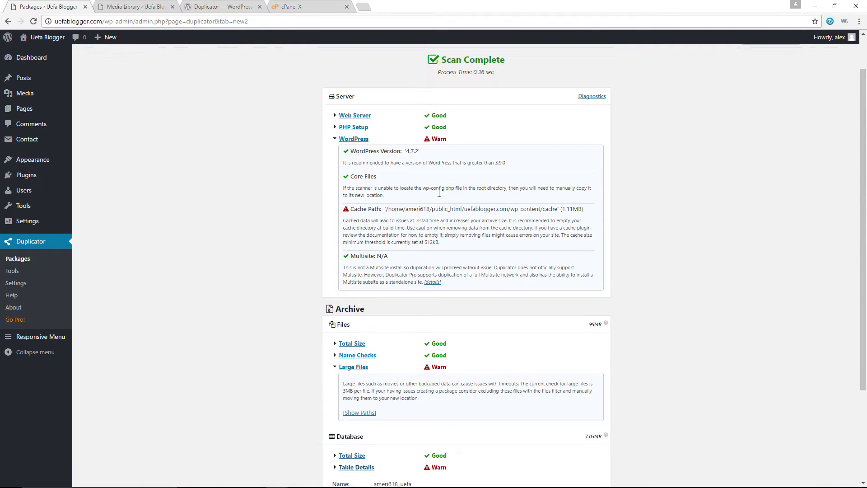
pyautogui.scroll(-1, 443, 268)
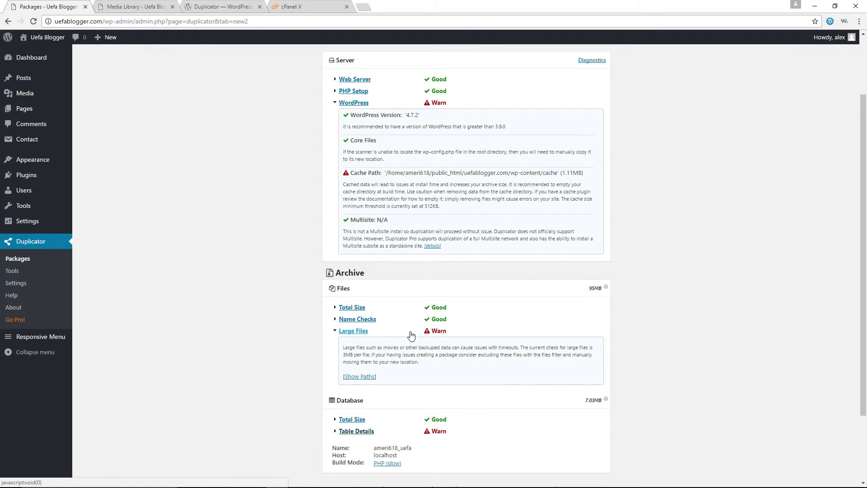
pyautogui.scroll(1, 407, 329)
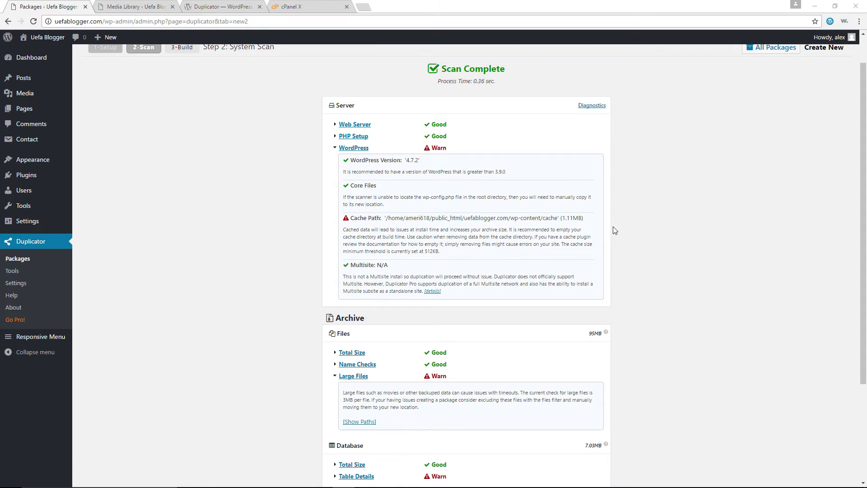
# Rescan the site and tick 'Yes. Continue with the build process!' to enable Build.
pyautogui.scroll(-3, 614, 230)
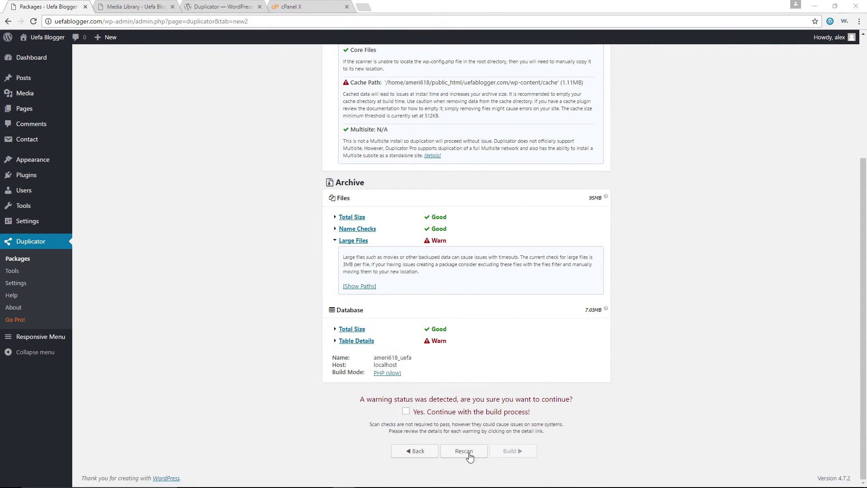
pyautogui.click(467, 454)
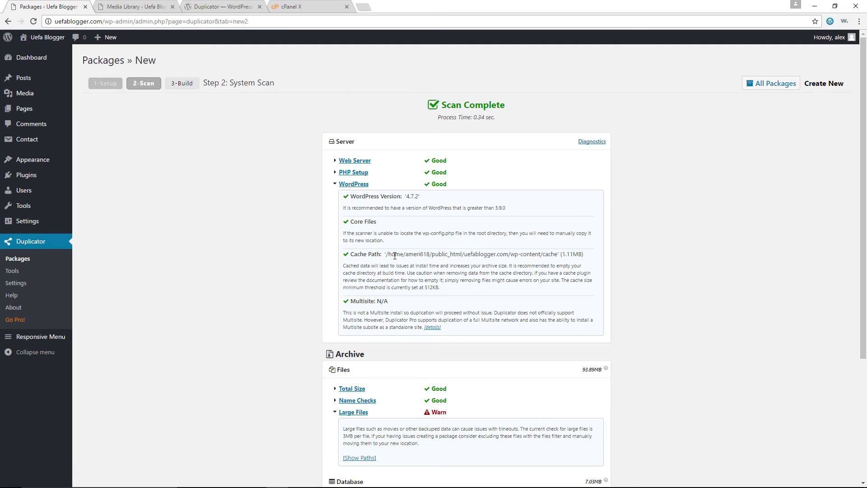
pyautogui.scroll(-1, 393, 257)
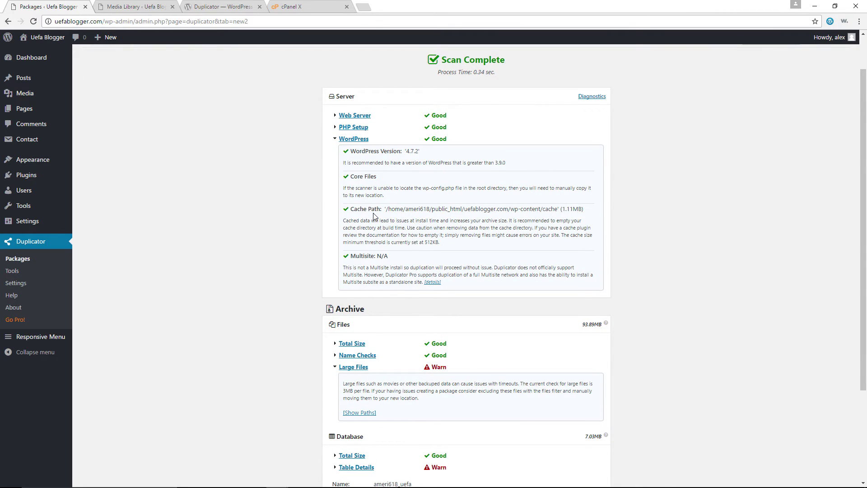
pyautogui.scroll(-2, 373, 213)
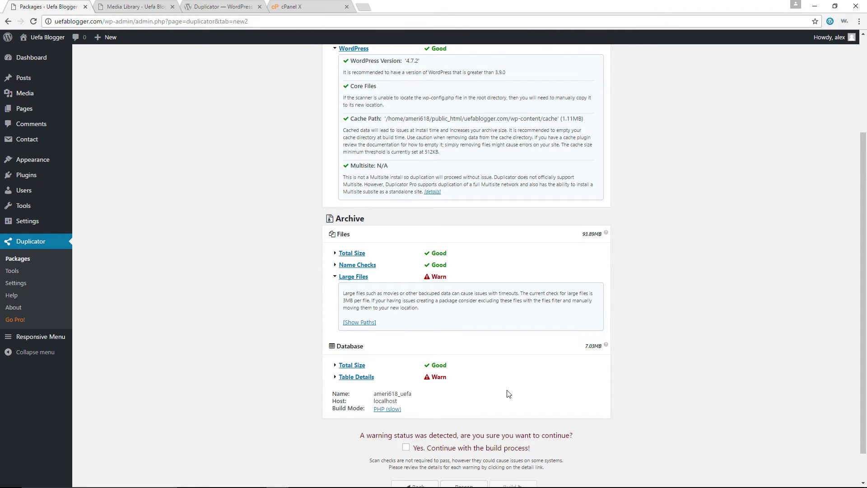
pyautogui.scroll(-1, 507, 393)
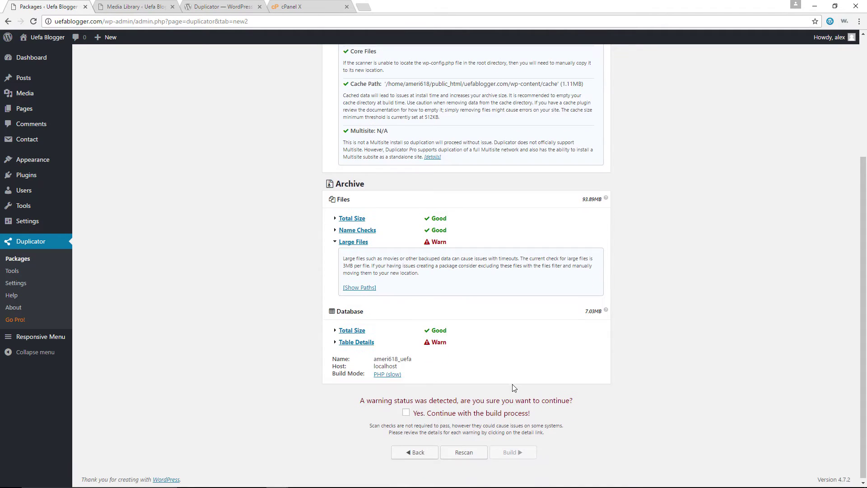
pyautogui.click(406, 412)
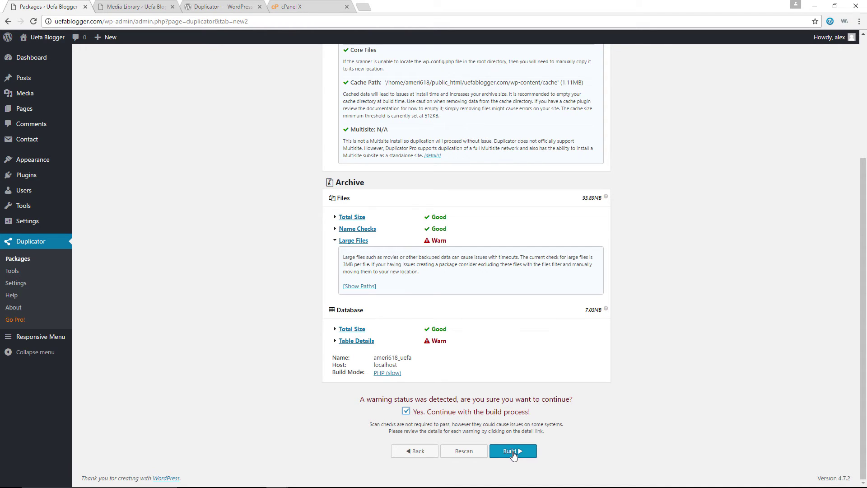
# Build the Duplicator package, then download installer.php and the 51.65MB archive zip.
pyautogui.click(513, 452)
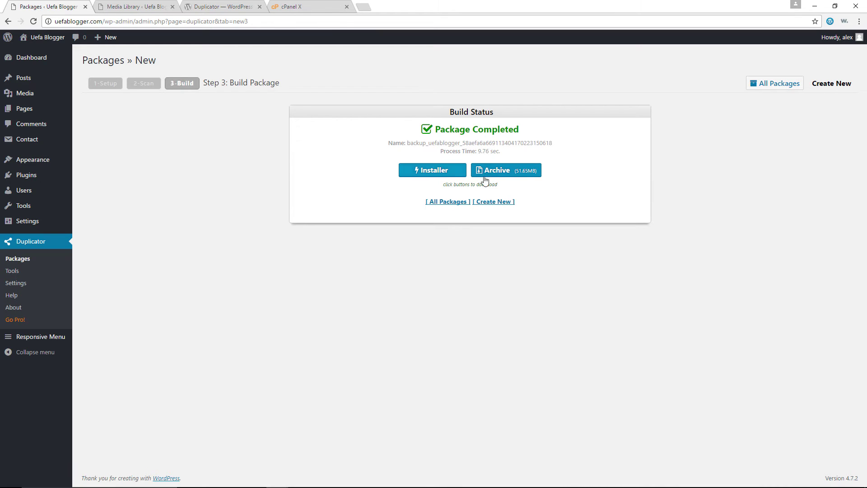
pyautogui.click(445, 175)
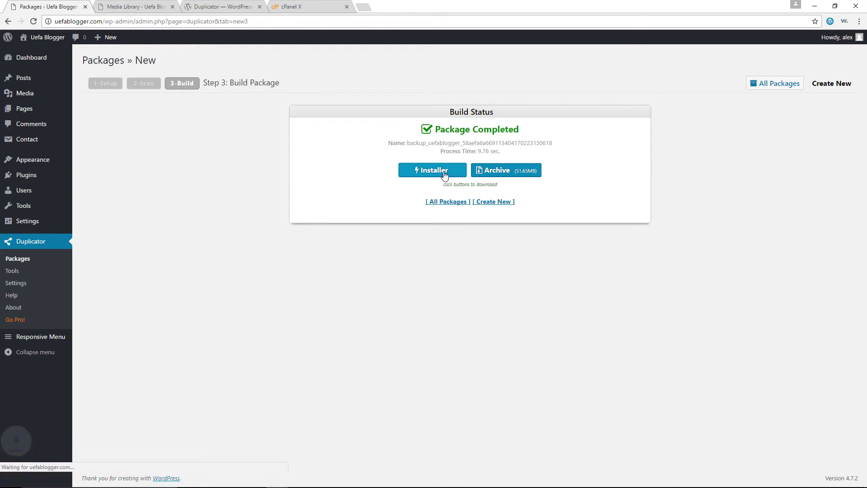
pyautogui.click(508, 170)
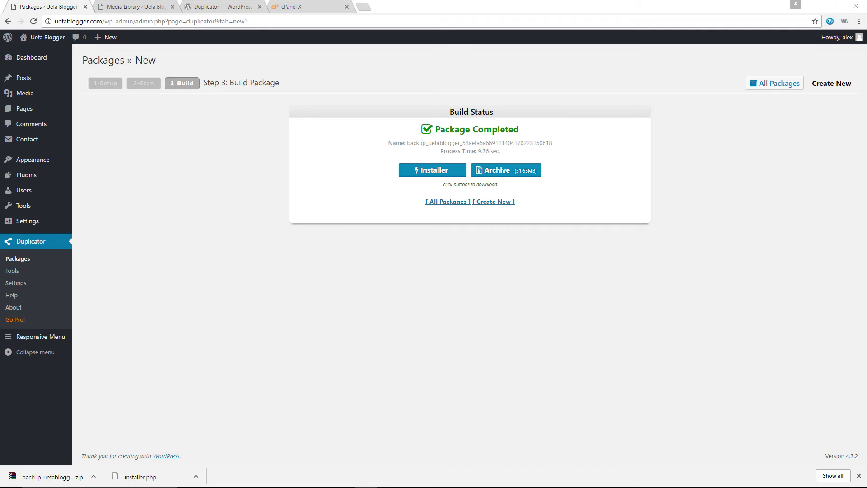
# Maximize FileZilla and upload the local backup zip and installer.php to the remote /clone folder.
pyautogui.moveTo(866, 74); pyautogui.dragTo(485, 73)
pyautogui.doubleClick(495, 68)
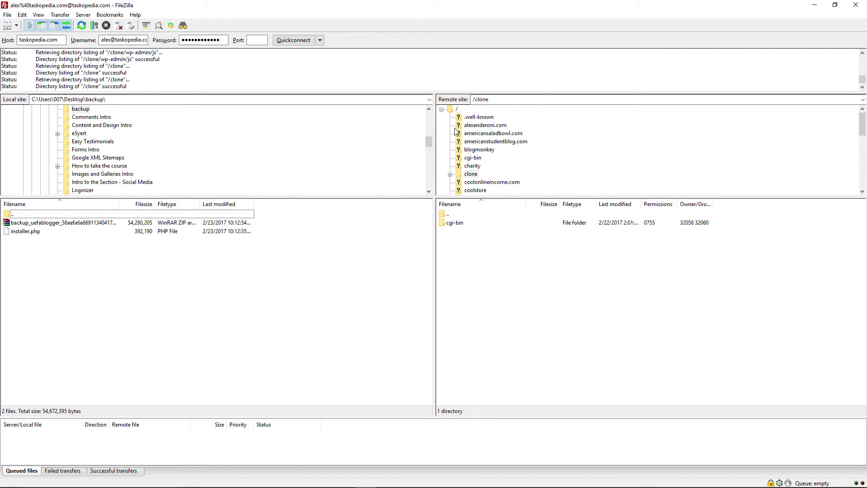
pyautogui.click(28, 224)
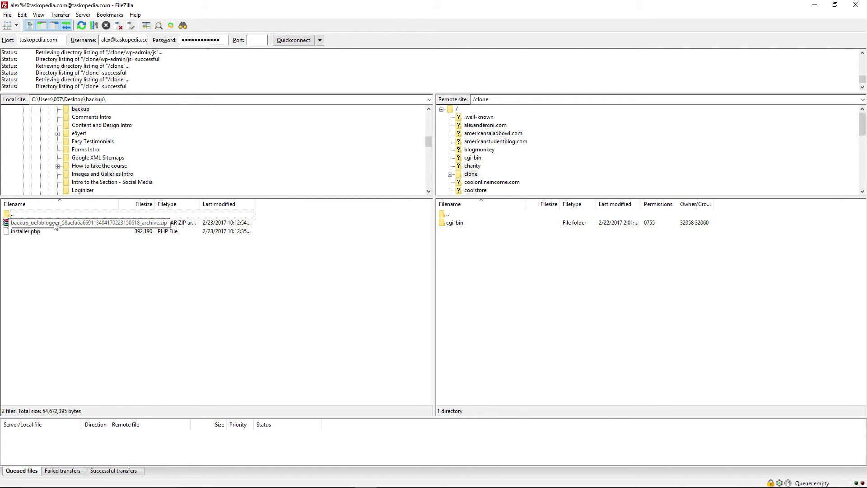
pyautogui.click(34, 238)
pyautogui.moveTo(67, 265); pyautogui.dragTo(20, 224)
pyautogui.rightClick(30, 223)
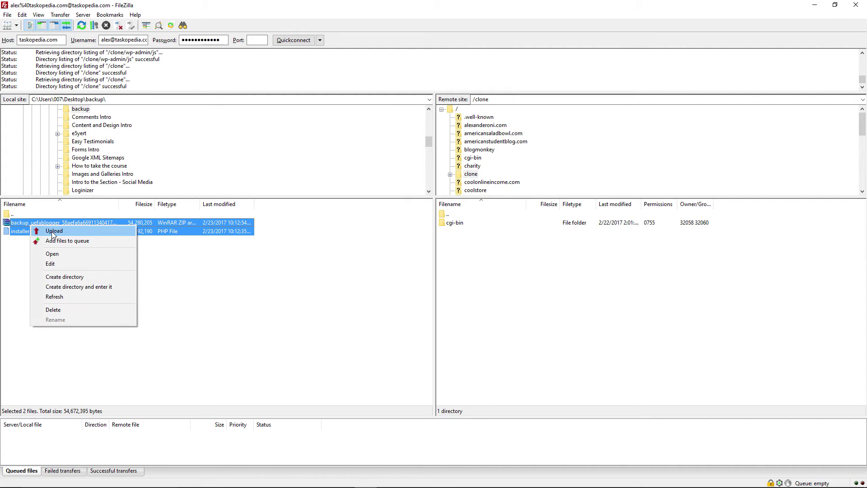
pyautogui.click(53, 231)
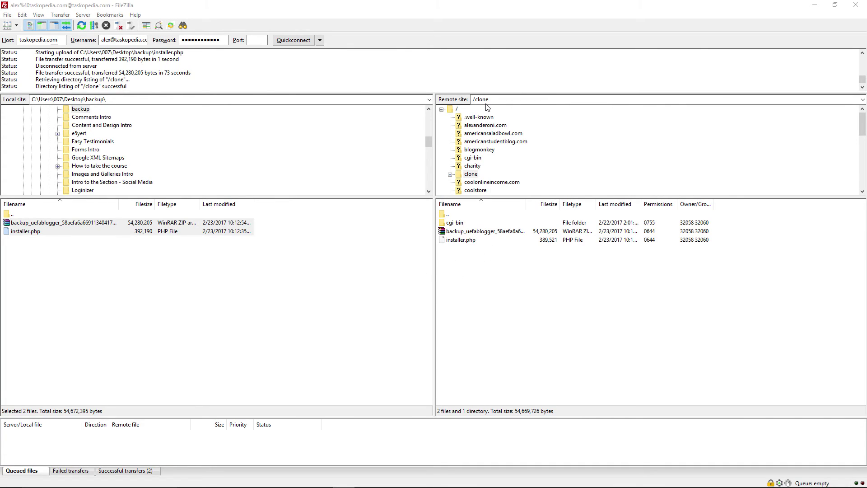
pyautogui.moveTo(522, 4); pyautogui.dragTo(312, 5)
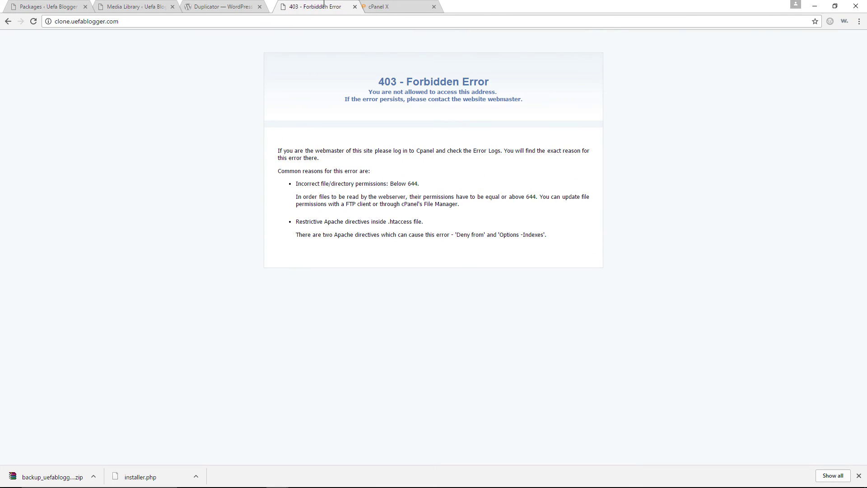
# Load clone.uefablogger.com/installer.php in Chrome to open the Duplicator installer.
pyautogui.click(156, 22)
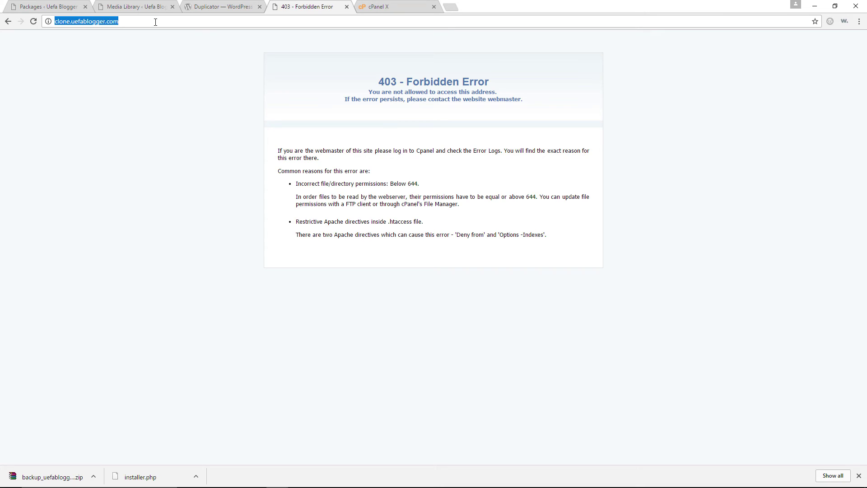
pyautogui.click(155, 23)
pyautogui.write('/')
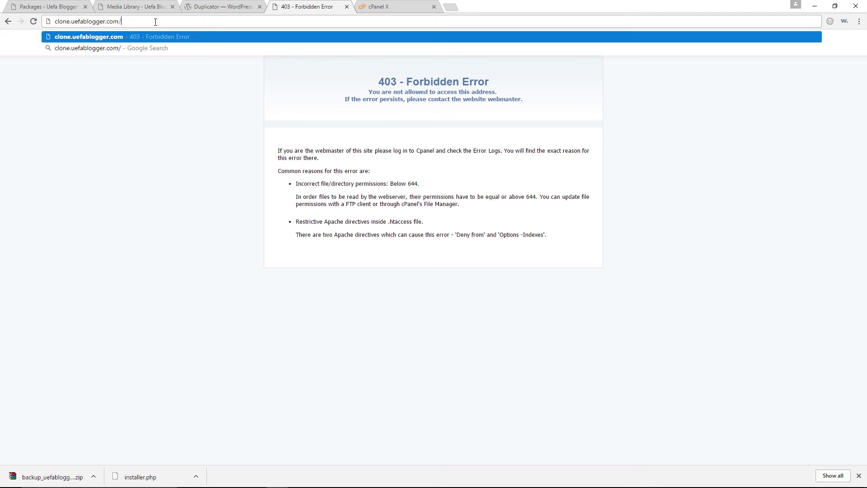
pyautogui.write('installer')
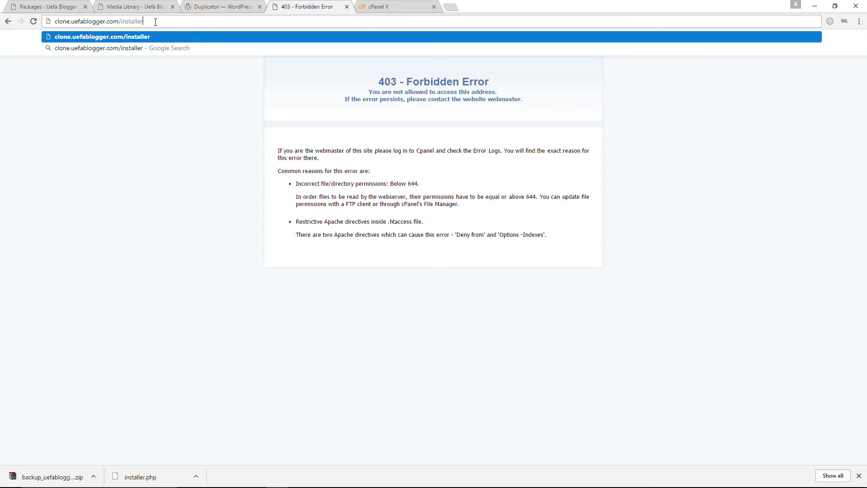
pyautogui.write('.php')
pyautogui.press('Return')
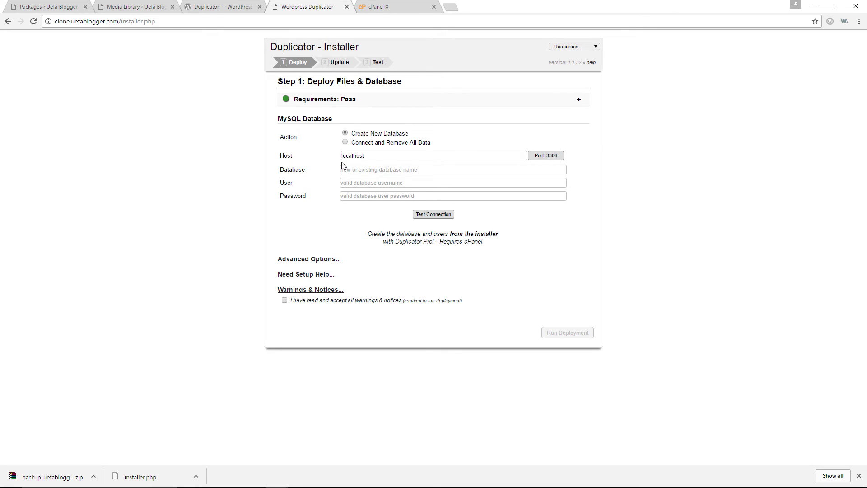
# Enter the clone database name and cloner database user, picking each from the suggestions.
pyautogui.click(382, 168)
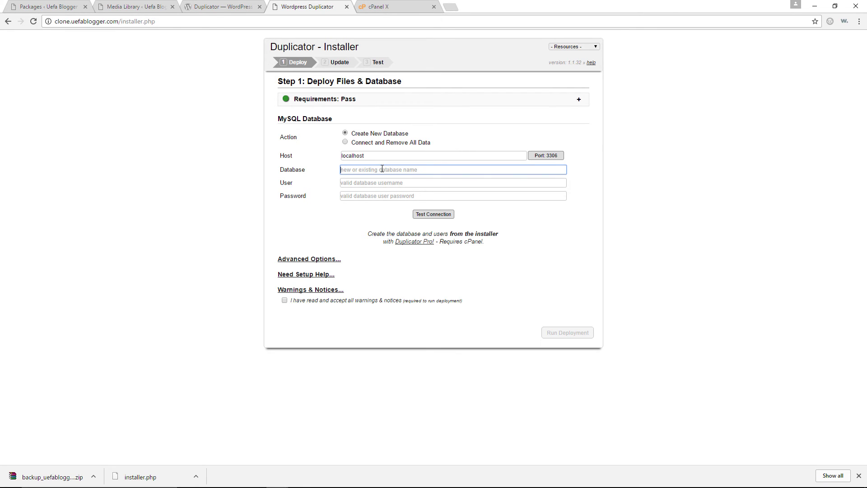
pyautogui.write('am')
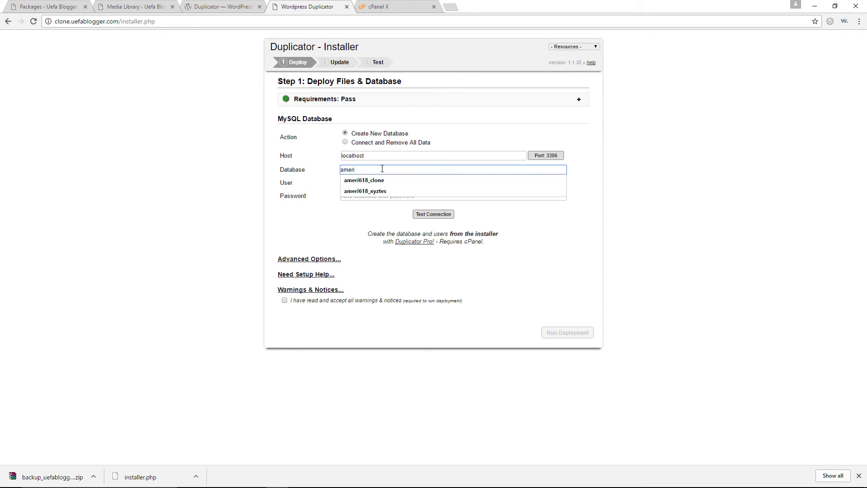
pyautogui.write('eri')
pyautogui.click(391, 181)
pyautogui.click(391, 182)
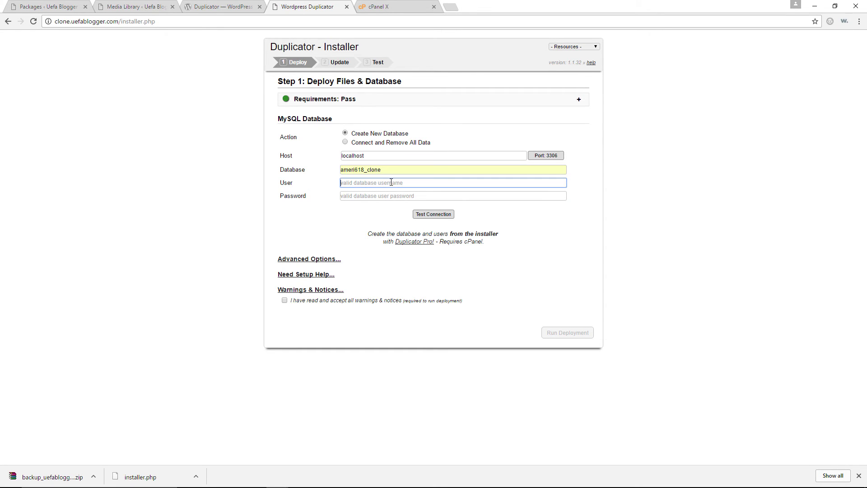
pyautogui.write('amer')
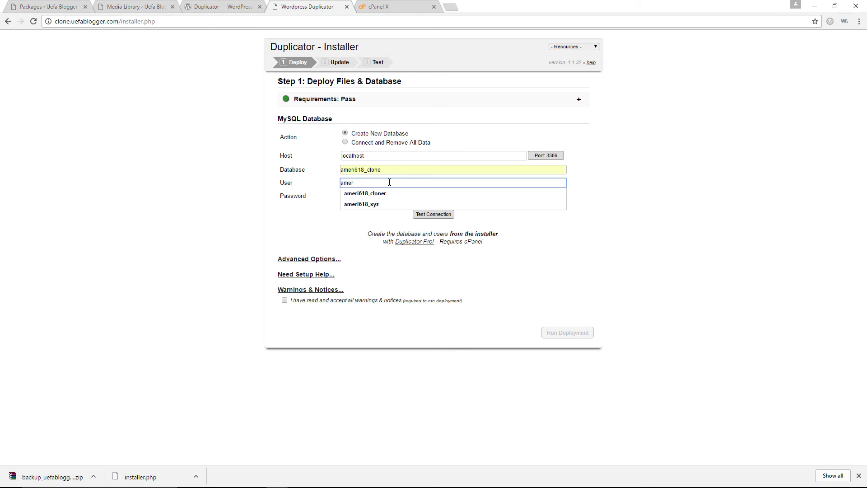
pyautogui.click(386, 193)
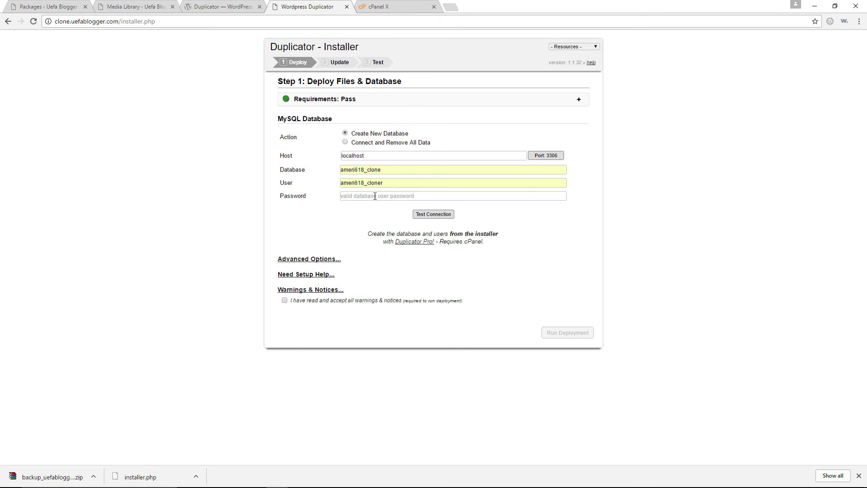
# Paste the database user's password and test the connection to database ameri618_clone.
pyautogui.click(375, 196)
pyautogui.click(368, 194)
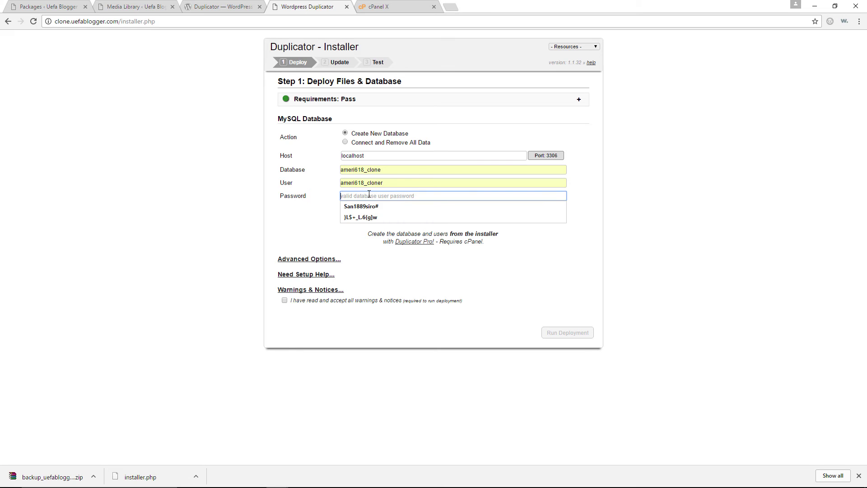
pyautogui.rightClick(368, 194)
pyautogui.click(397, 248)
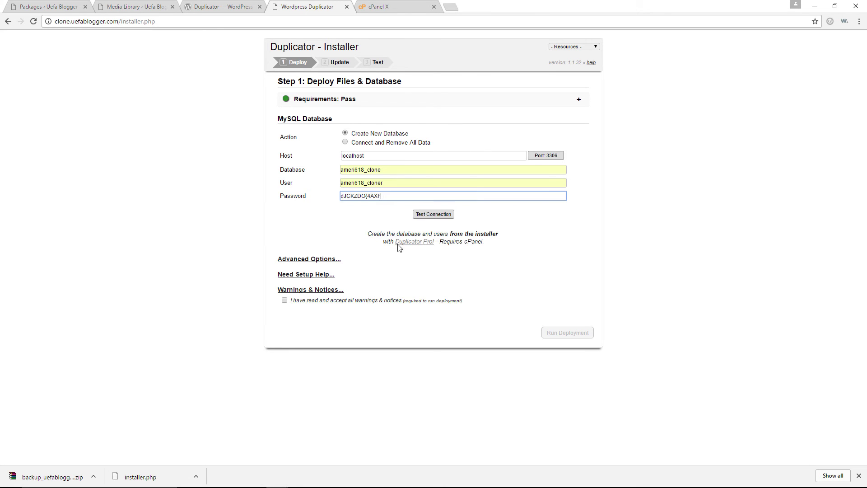
pyautogui.click(430, 215)
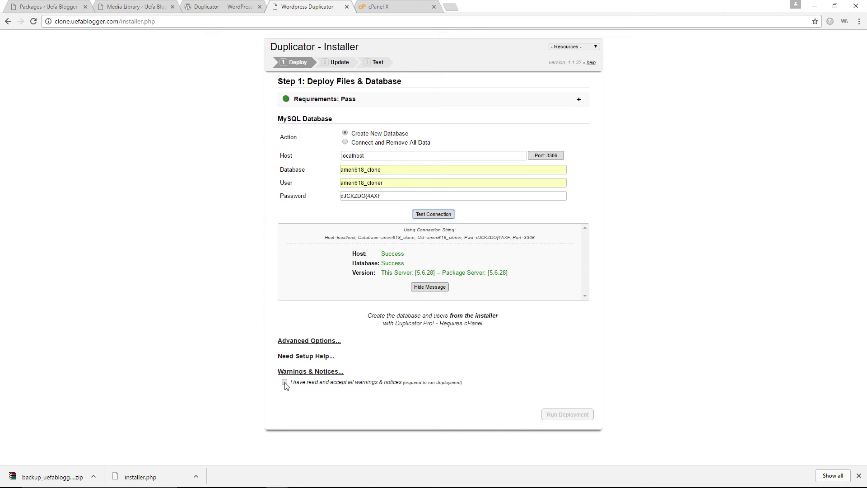
# Accept the warnings, run and confirm the deployment, then run the clone URL and path update.
pyautogui.click(285, 382)
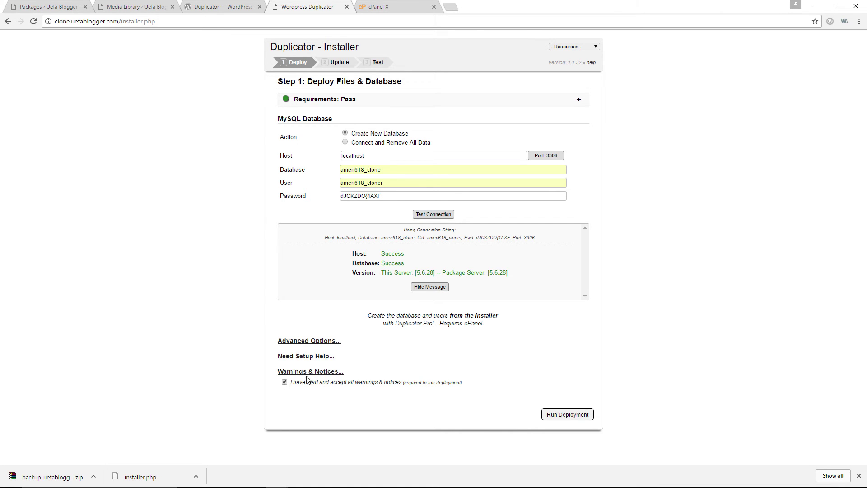
pyautogui.click(567, 418)
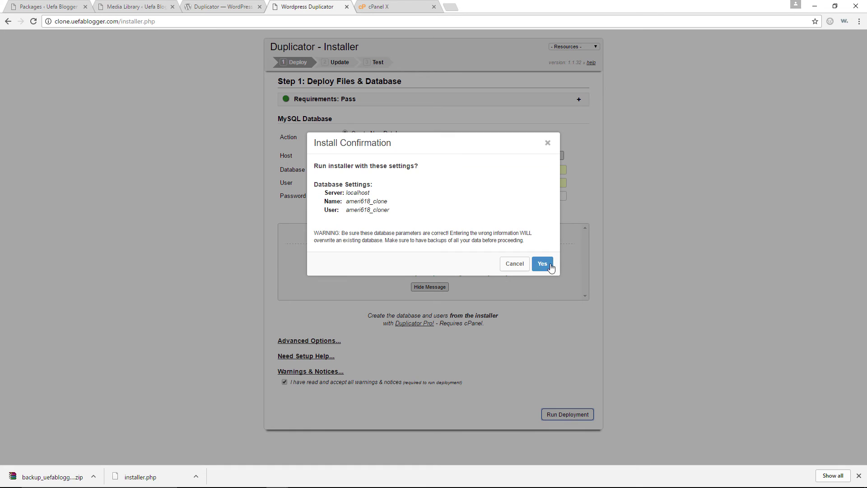
pyautogui.click(542, 264)
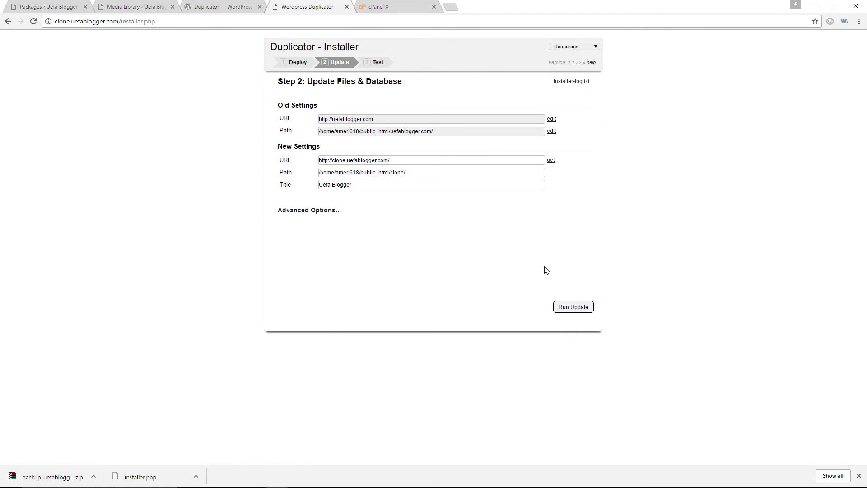
pyautogui.click(576, 310)
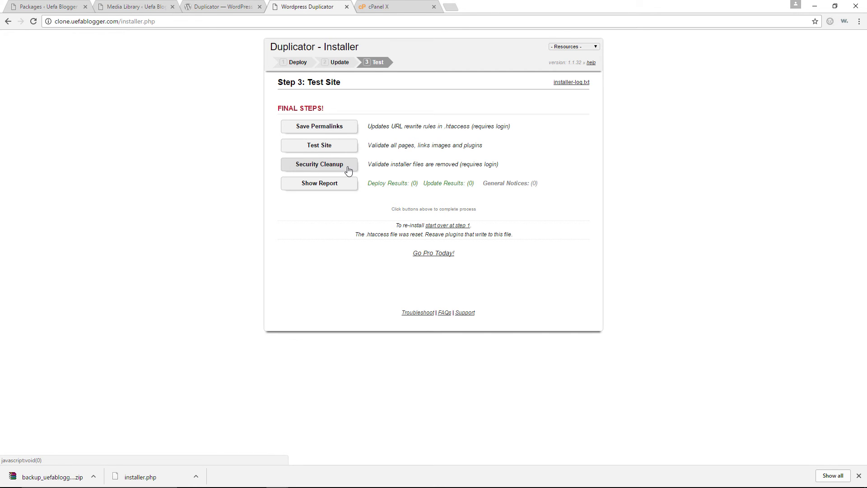
# Open the clone via Test Site, compare it with the original home page, then return to the installer.
pyautogui.click(332, 149)
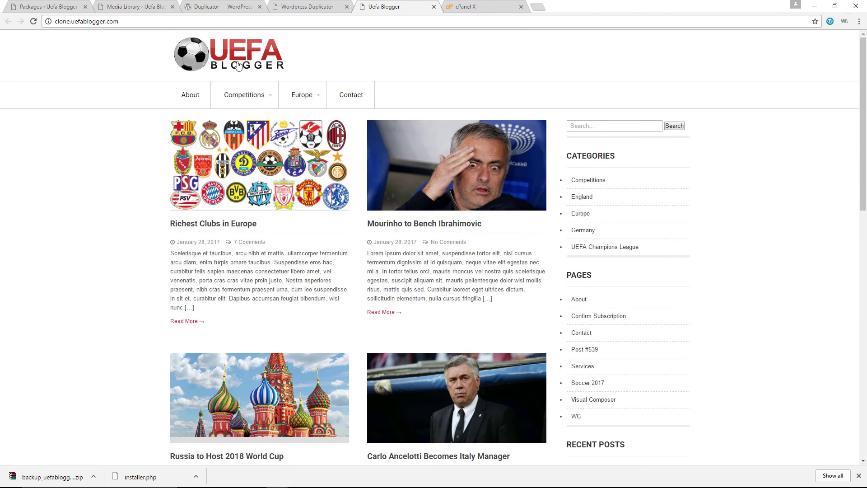
pyautogui.click(45, 7)
pyautogui.click(43, 37)
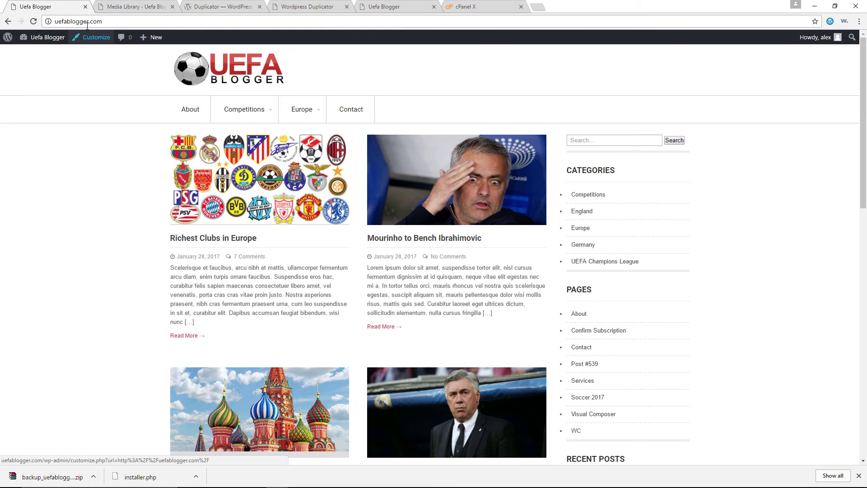
pyautogui.click(367, 5)
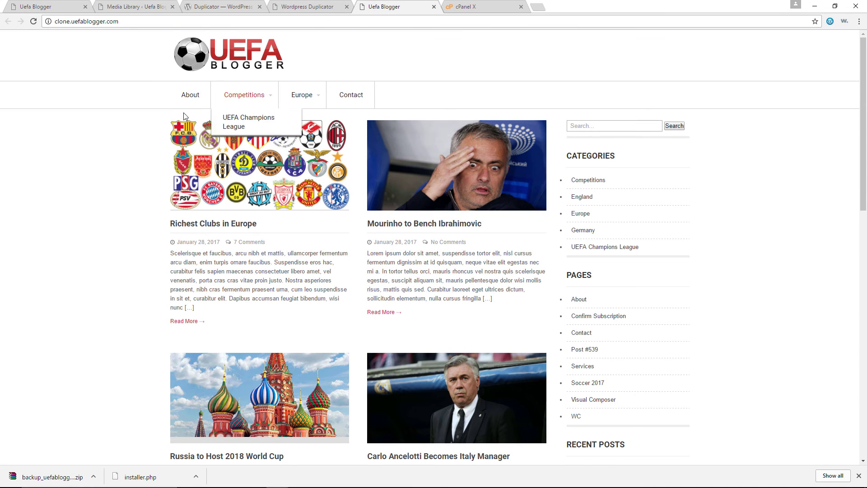
pyautogui.click(310, 8)
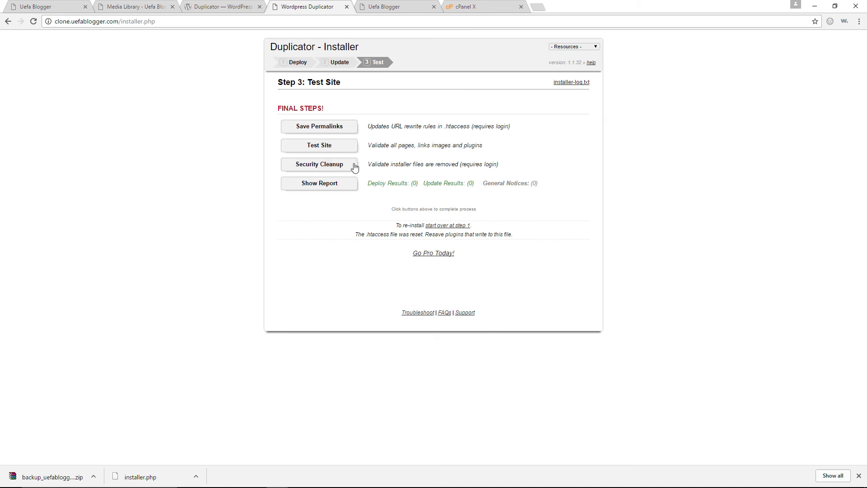
# Start Security Cleanup, accept the alert, and log in to the clone with the admin username and password.
pyautogui.click(324, 167)
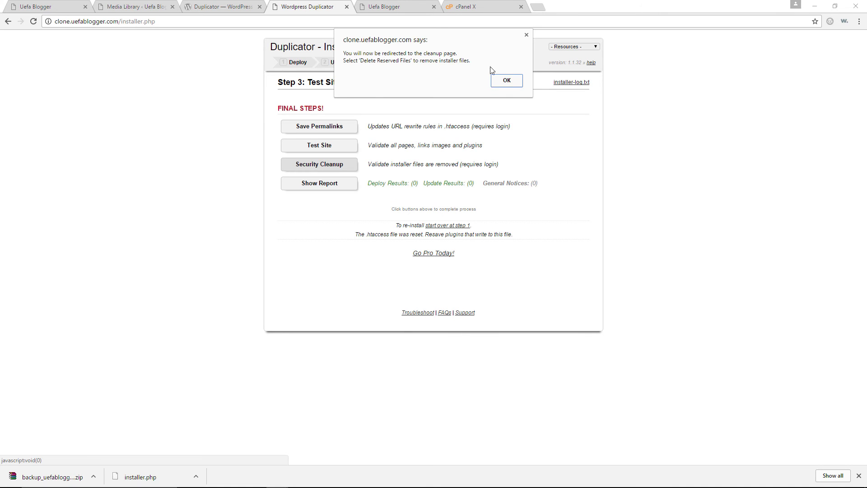
pyautogui.click(505, 81)
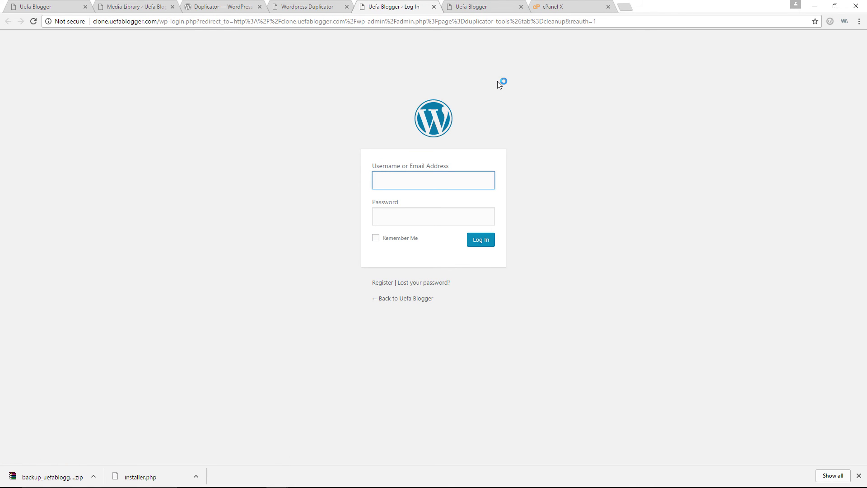
pyautogui.write('alex')
pyautogui.press('Tab')
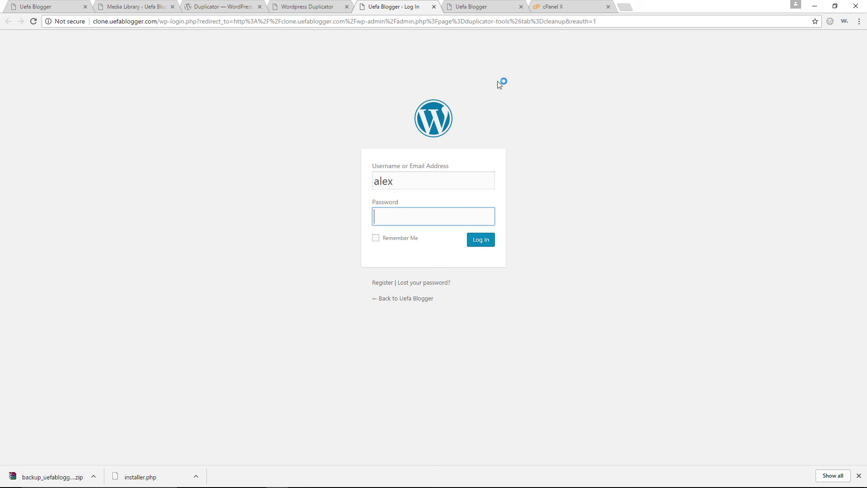
pyautogui.write('•••••••••••')
pyautogui.press('Return')
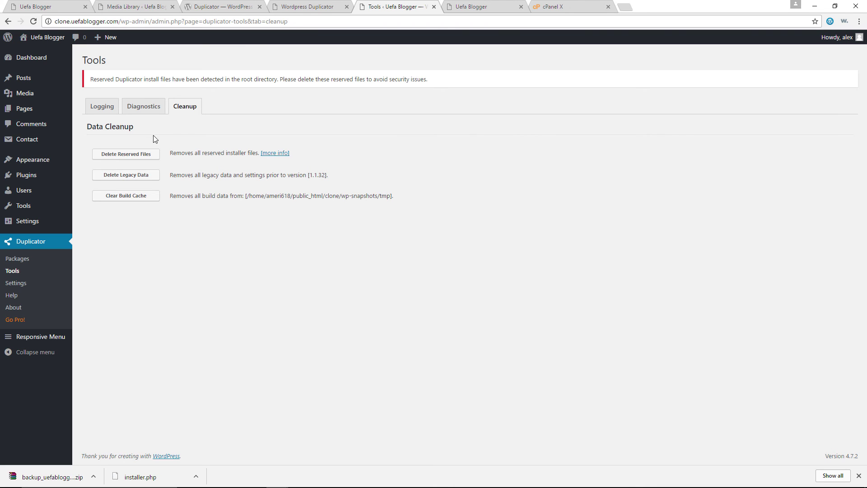
# Delete the reserved installer files, legacy data and build cache, then view the clone's home page.
pyautogui.click(126, 155)
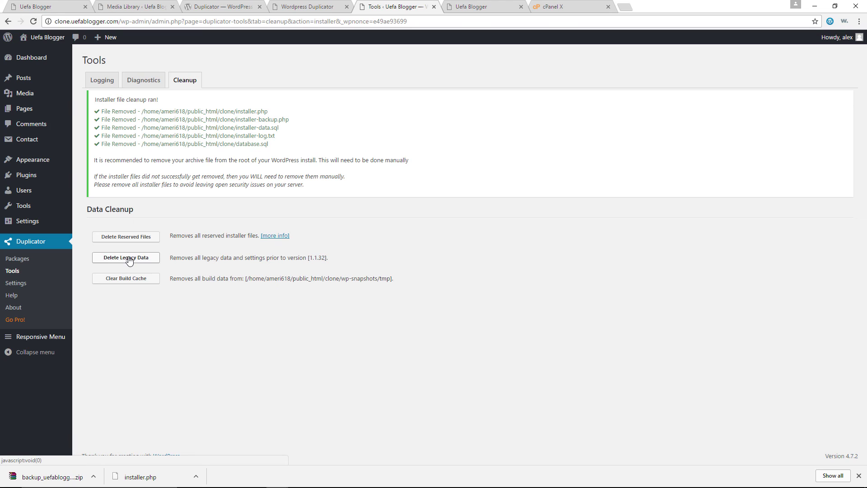
pyautogui.click(129, 259)
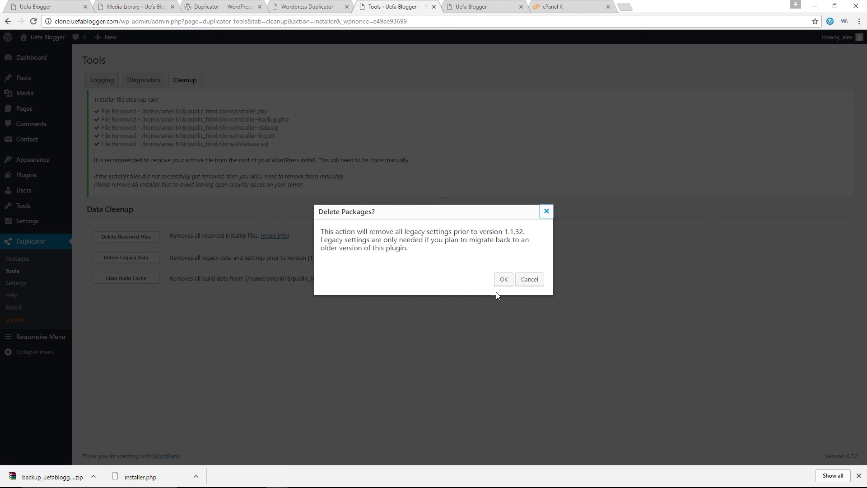
pyautogui.click(502, 279)
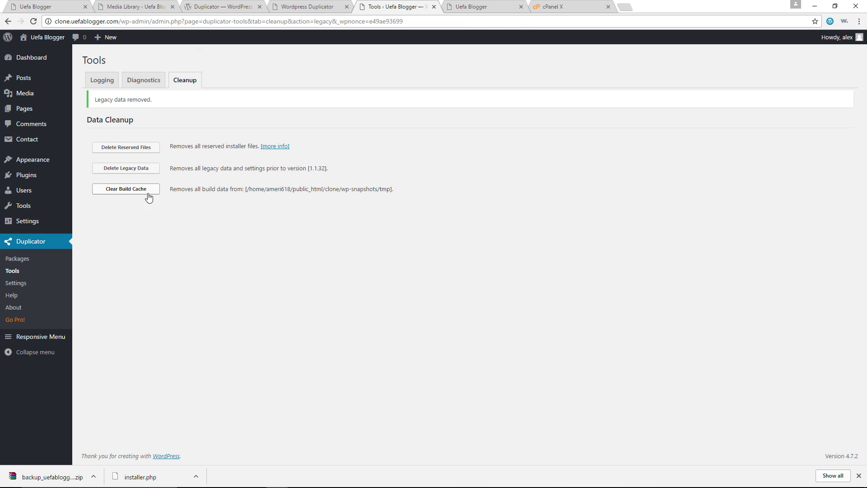
pyautogui.click(132, 192)
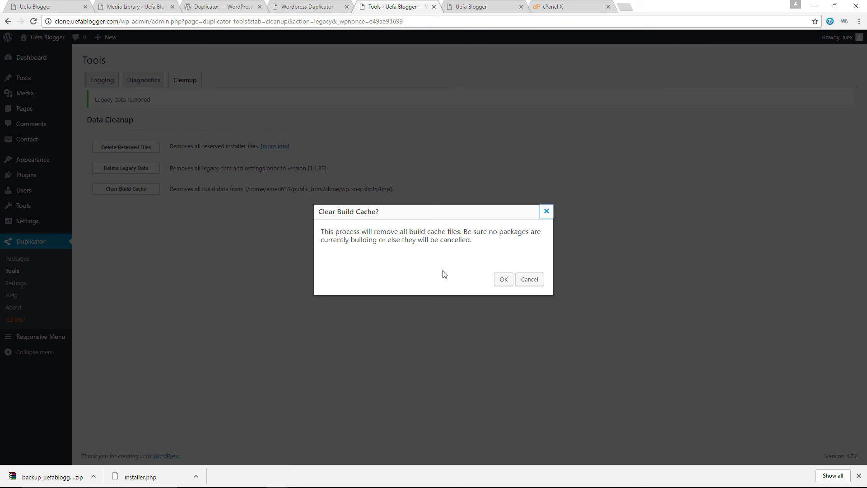
pyautogui.click(503, 280)
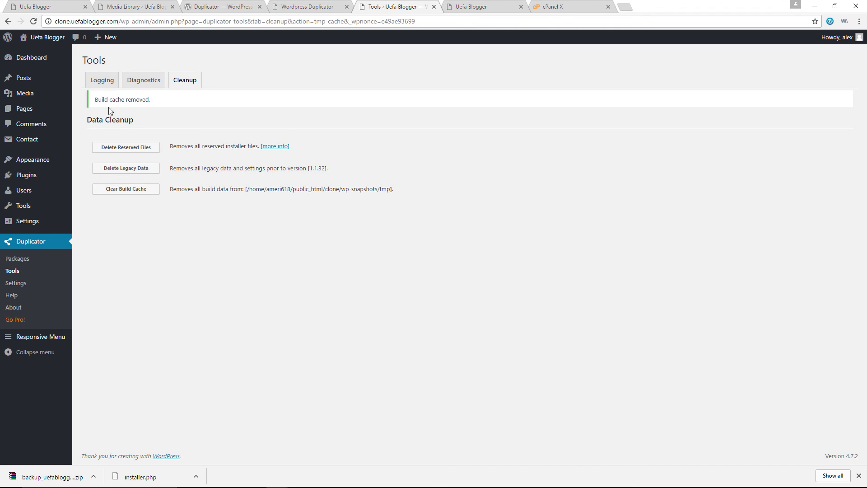
pyautogui.click(47, 37)
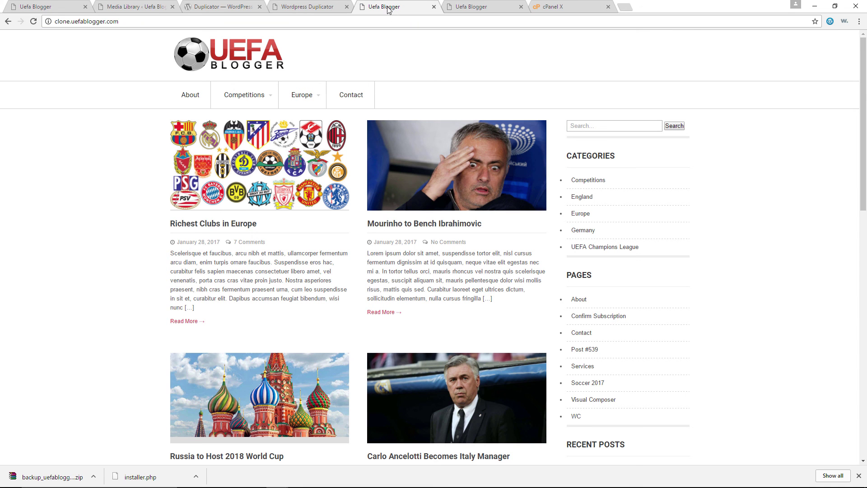
# Place the clone tab beside the original, reload it, and open the original site's Installed Plugins list.
pyautogui.moveTo(388, 9); pyautogui.dragTo(129, 9)
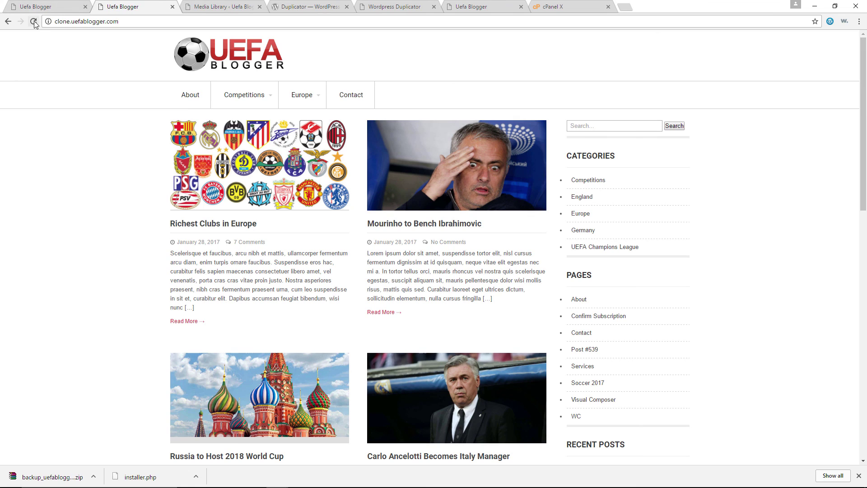
pyautogui.click(34, 21)
pyautogui.click(59, 7)
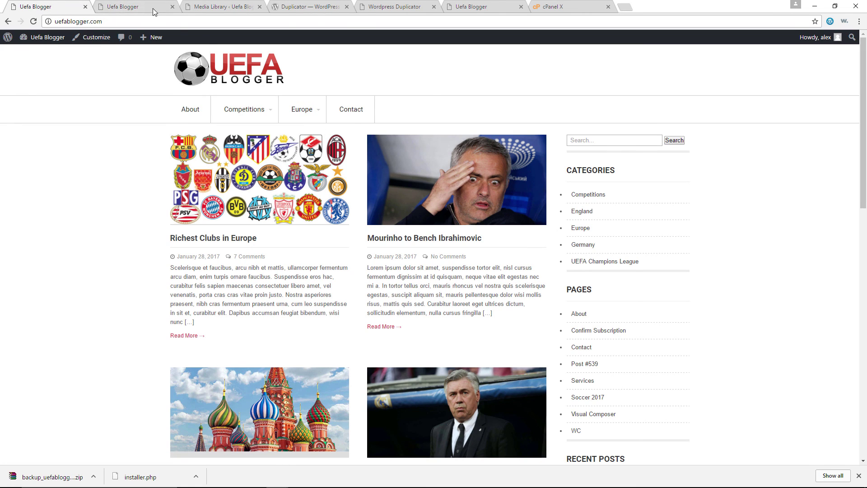
pyautogui.click(47, 40)
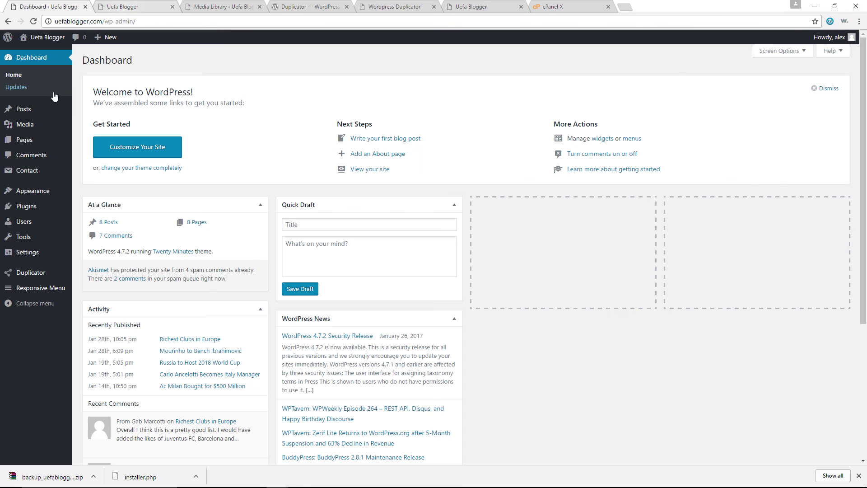
pyautogui.moveTo(27, 206)
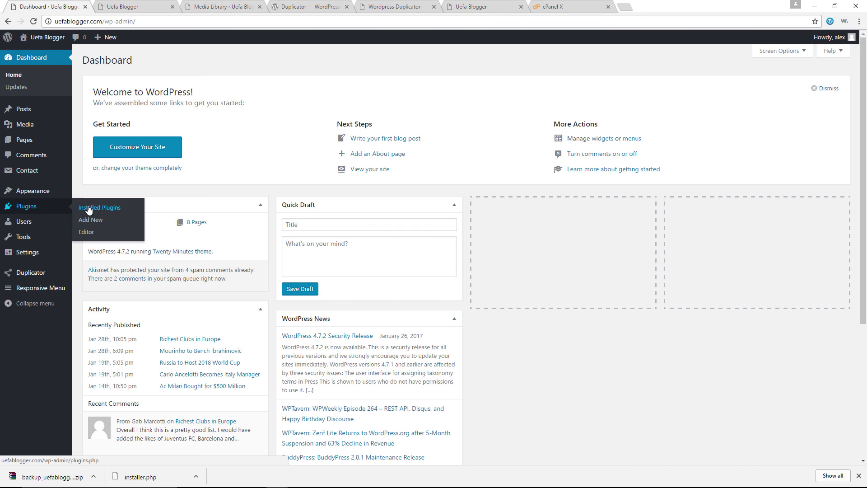
pyautogui.click(89, 208)
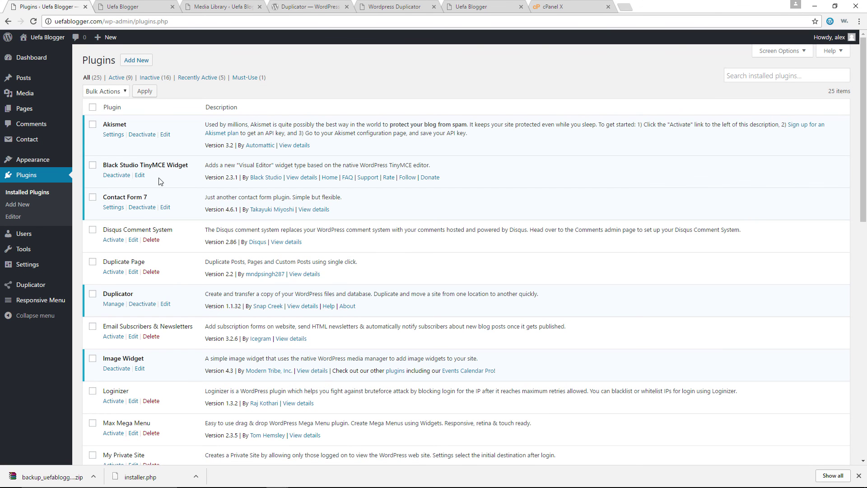
# Open the clone's Installed Plugins list, then return to the original site's list.
pyautogui.click(122, 6)
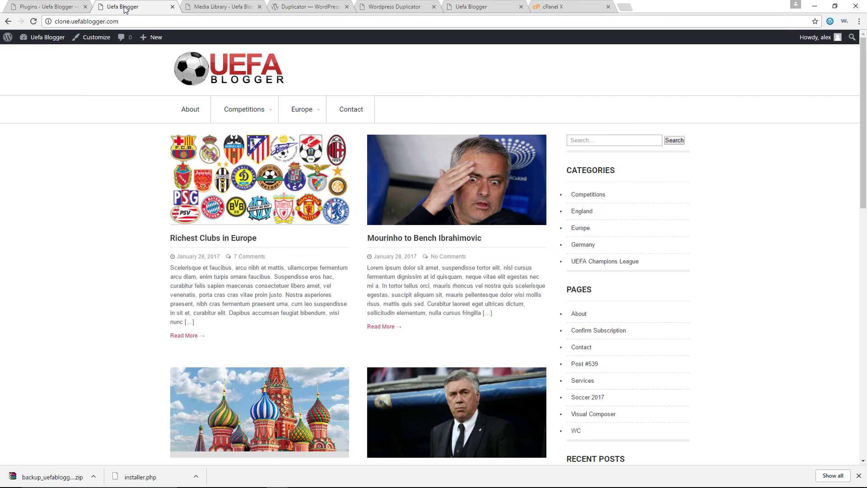
pyautogui.click(53, 39)
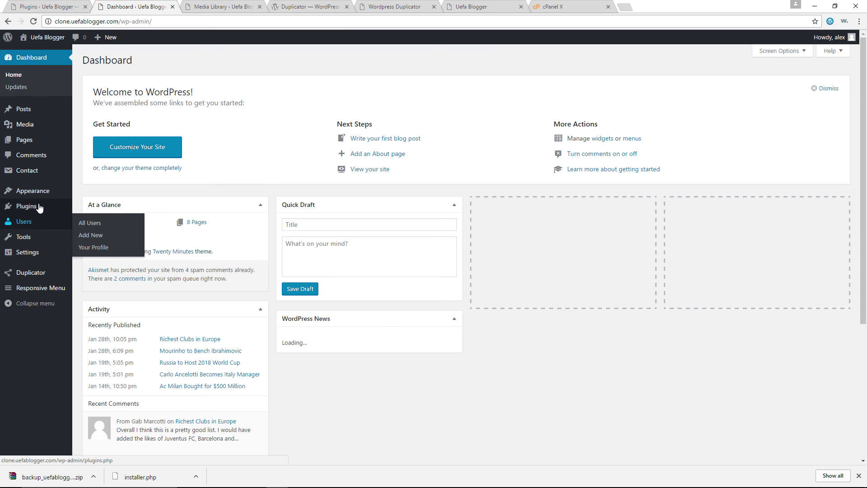
pyautogui.moveTo(40, 205)
pyautogui.click(104, 210)
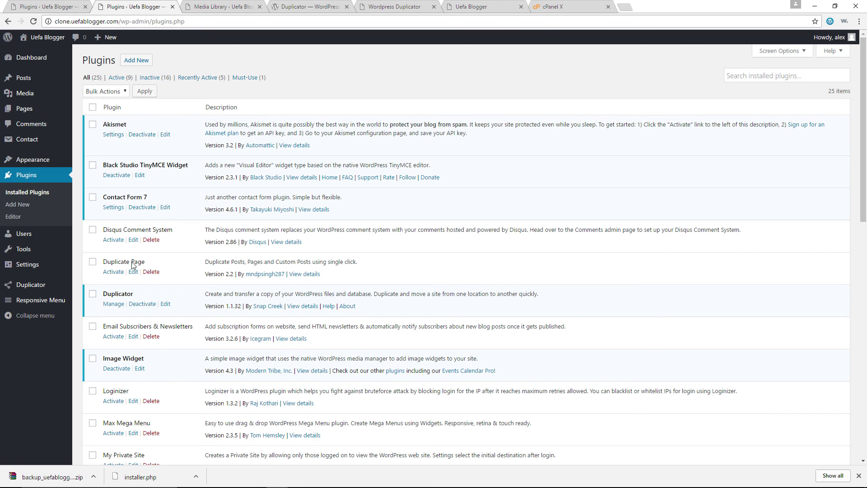
pyautogui.click(48, 7)
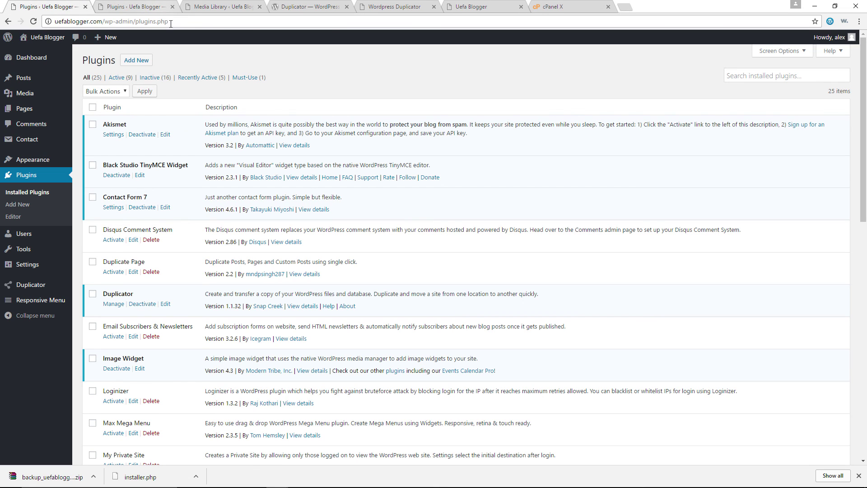
# Switch to the wordpress.org Duplicator plugin page showing Version 1.1.32.
pyautogui.click(298, 12)
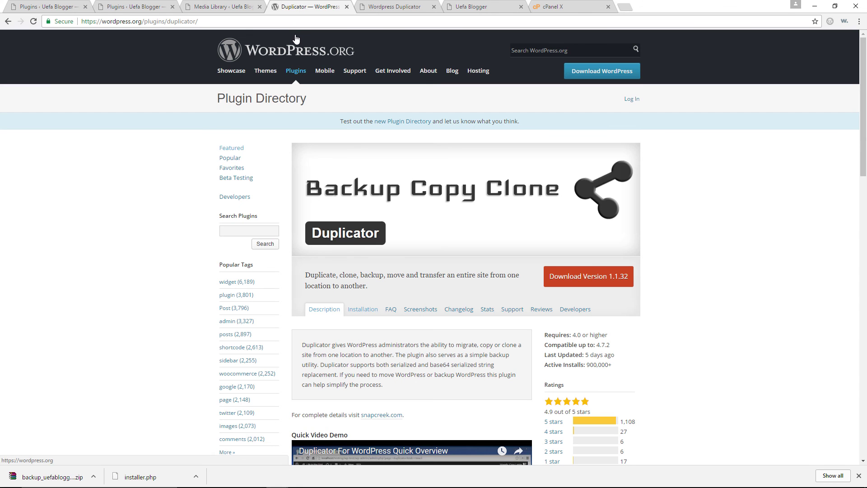